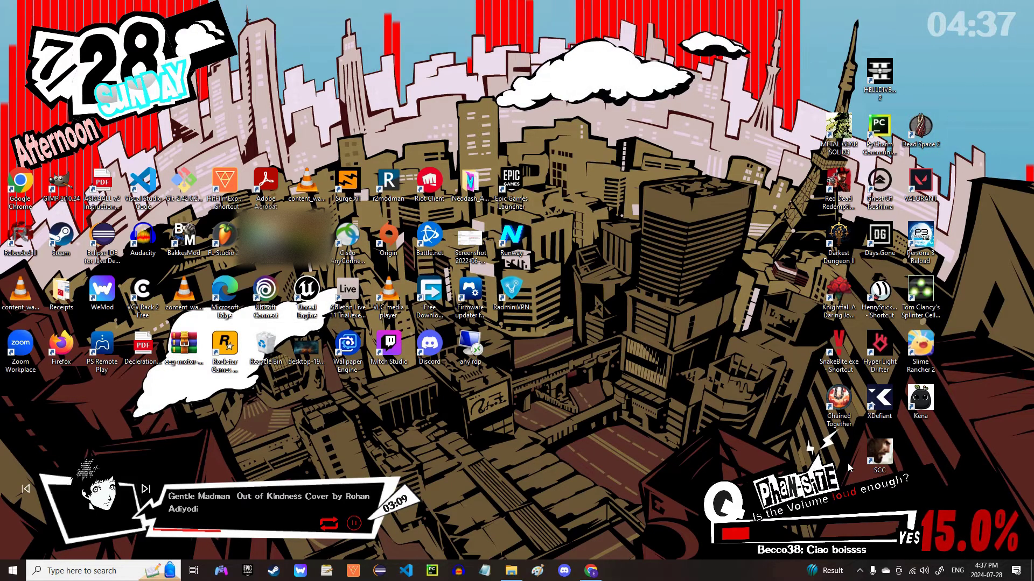
# Launch the game and enter Coop & Multiplayer > LAN, which fails with a server-unavailable error
pyautogui.doubleClick(879, 456)
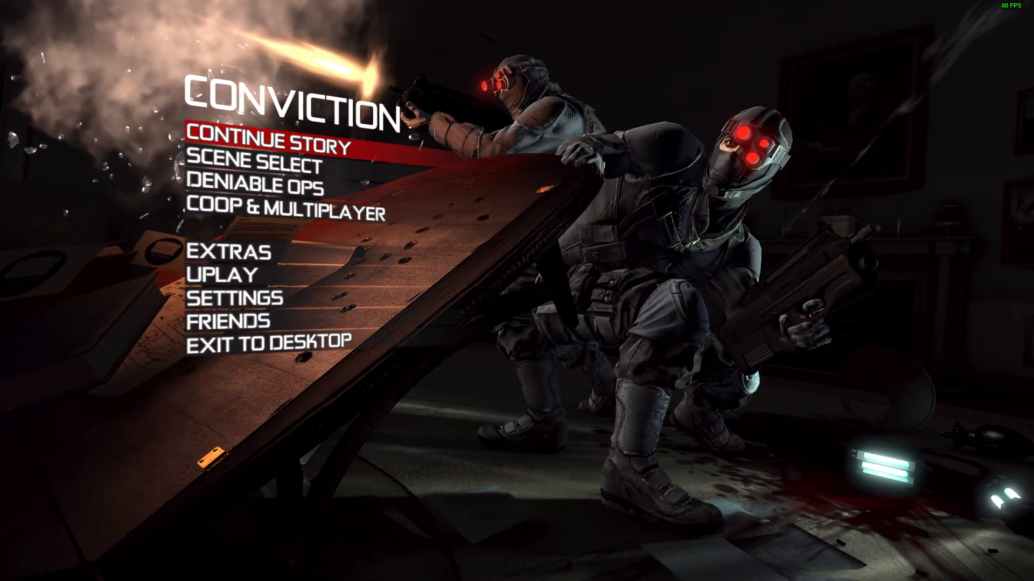
pyautogui.press('Down')
pyautogui.press('Down')
pyautogui.press('Down')
pyautogui.press('Return')
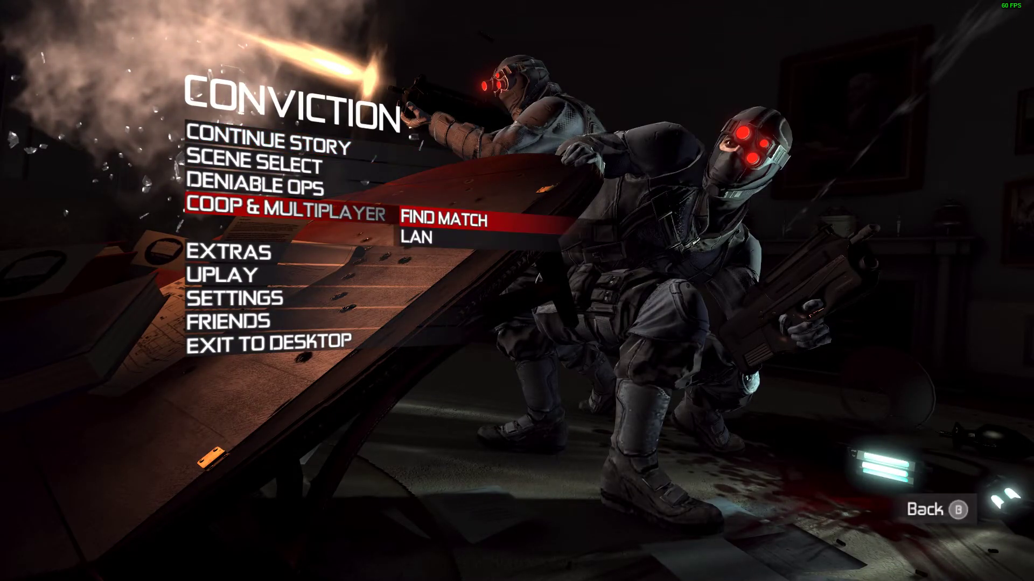
pyautogui.press('Down')
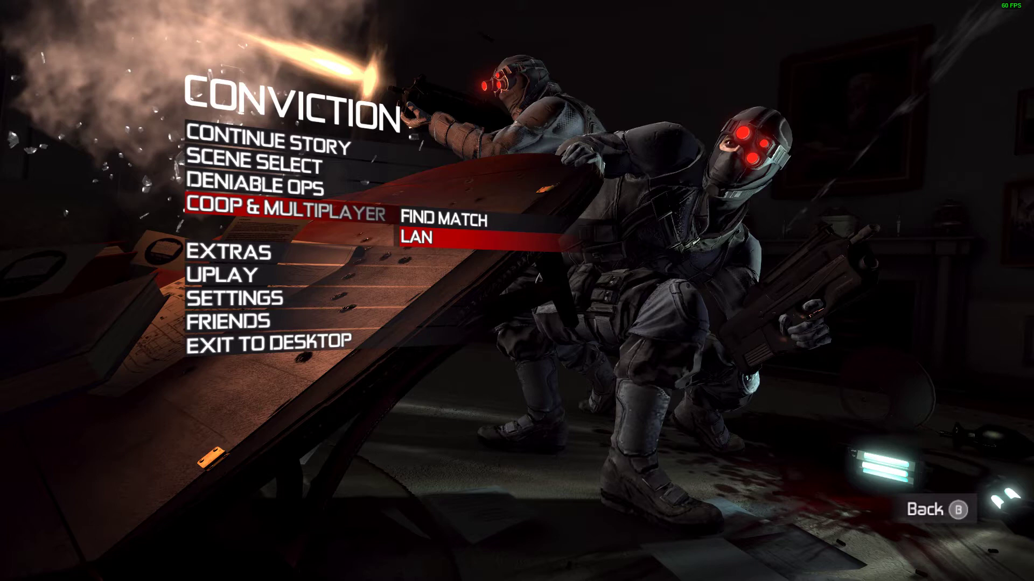
pyautogui.press('Return')
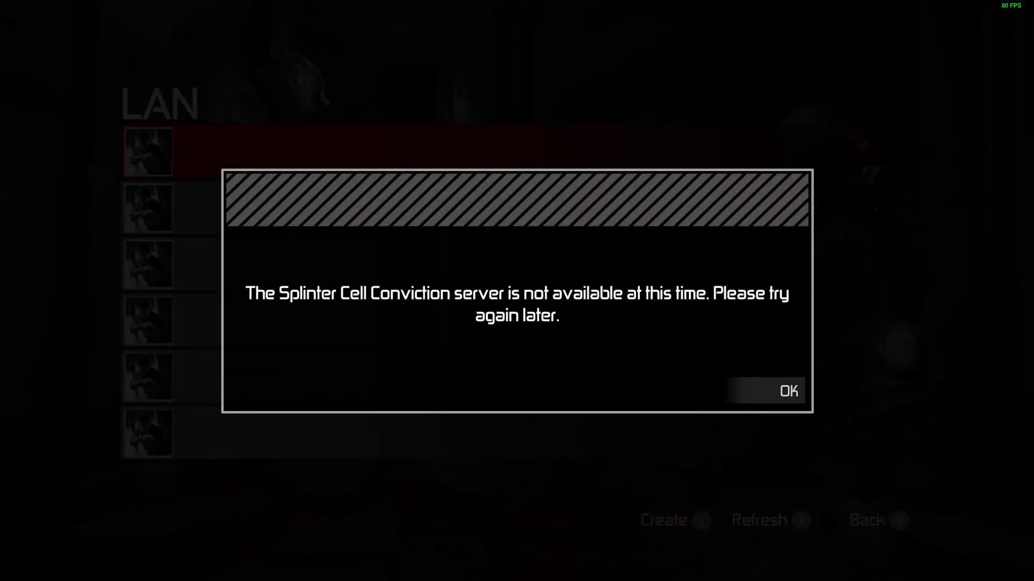
pyautogui.press('Return')
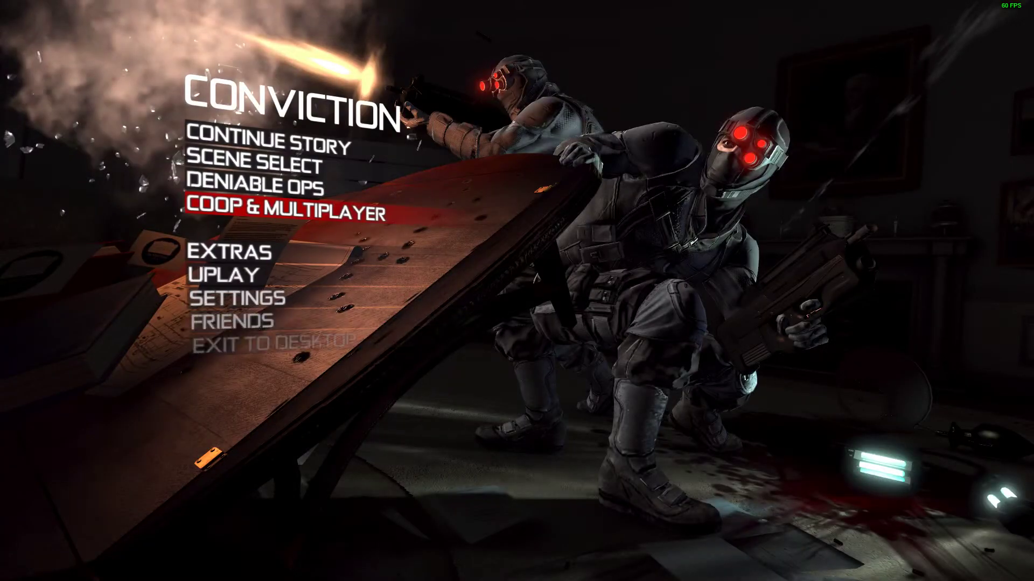
# Exit the game to the desktop, confirming the quit prompt
pyautogui.press('Down')
pyautogui.press('Down')
pyautogui.press('Down')
pyautogui.press('Down')
pyautogui.press('Down')
pyautogui.press('Return')
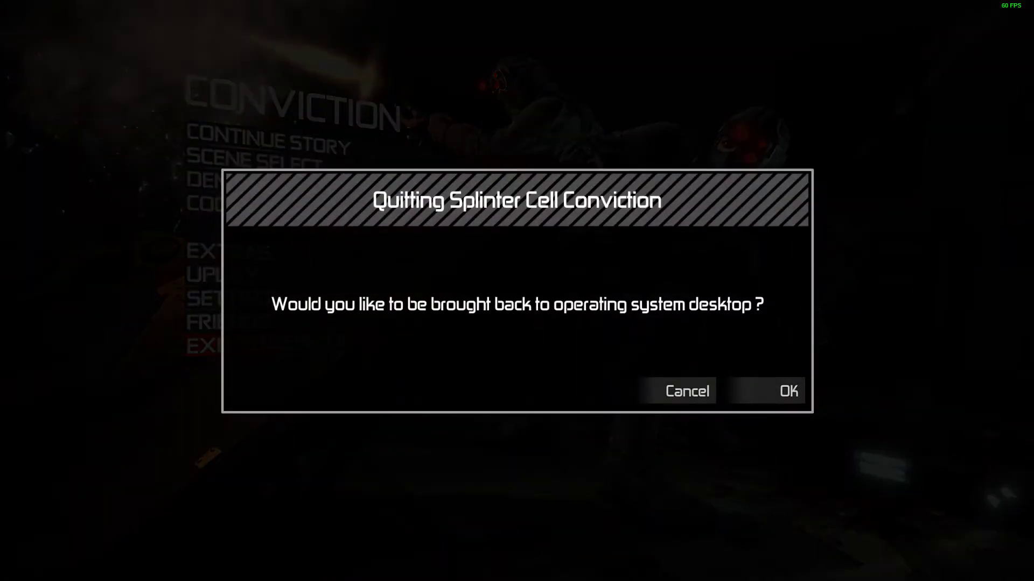
pyautogui.press('Escape')
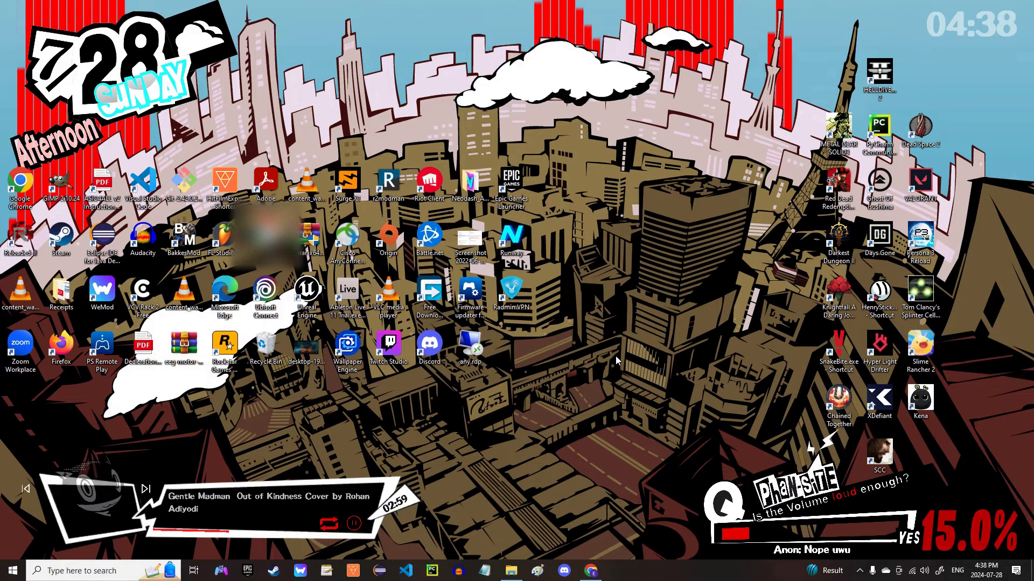
# Start Radmin VPN and bring the connection online on the splintercell_conviction12345 network
pyautogui.doubleClick(526, 302)
pyautogui.moveTo(749, 313); pyautogui.dragTo(635, 158)
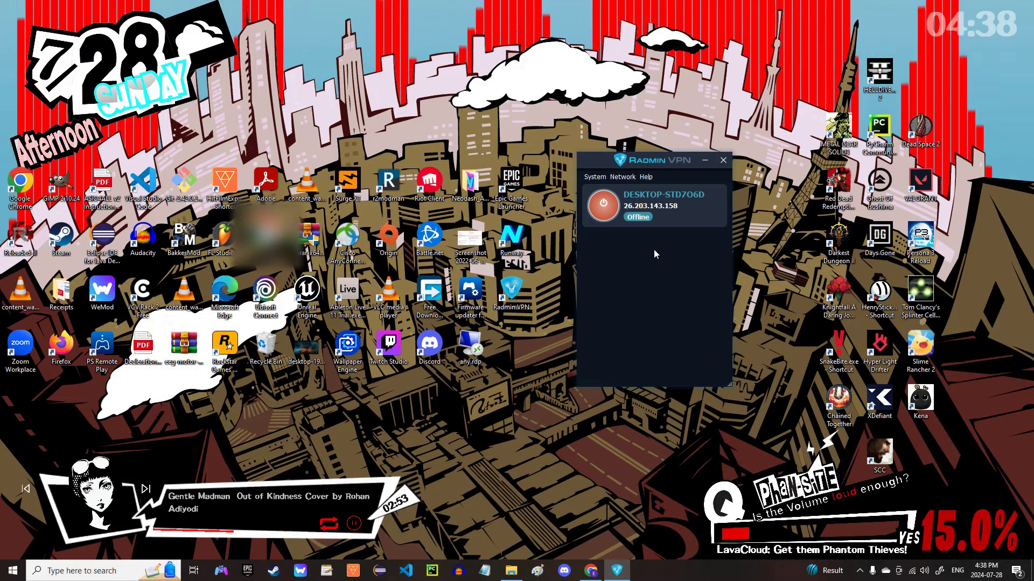
pyautogui.click(622, 176)
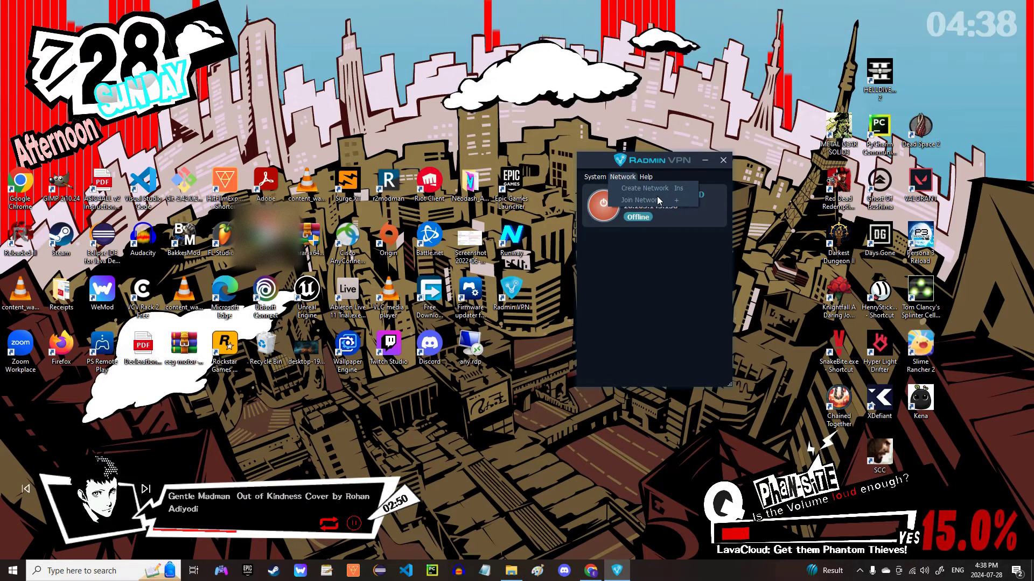
pyautogui.click(700, 296)
pyautogui.click(602, 205)
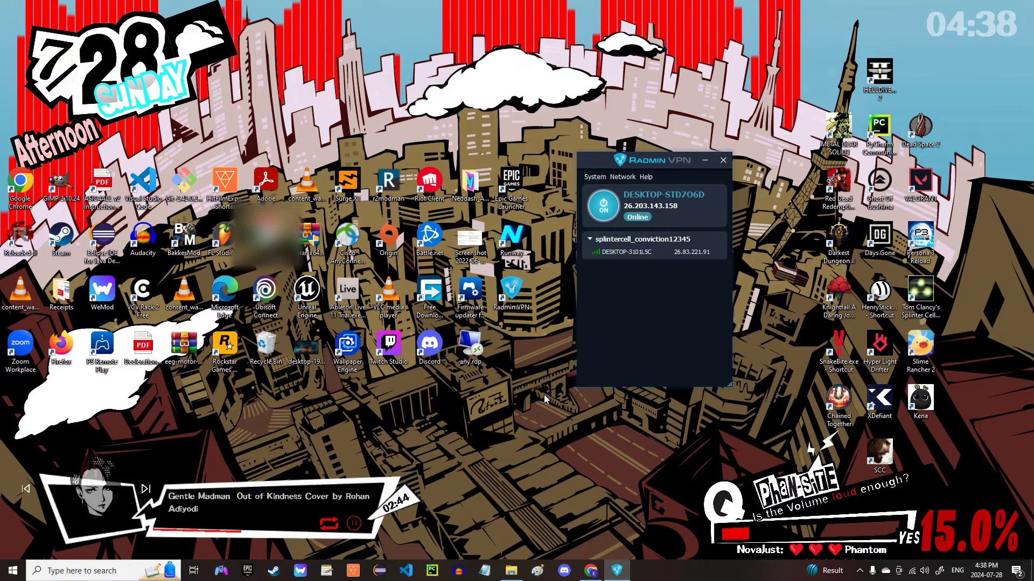
# Ping the peer at 26.83.221.91 from Command Prompt, getting four replies with 0% loss
pyautogui.click(98, 572)
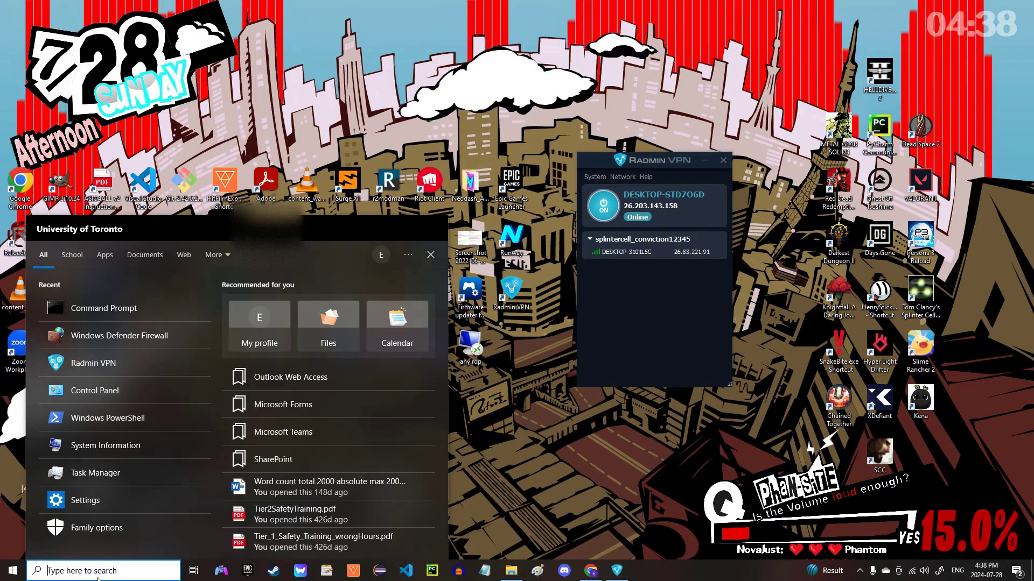
pyautogui.click(94, 324)
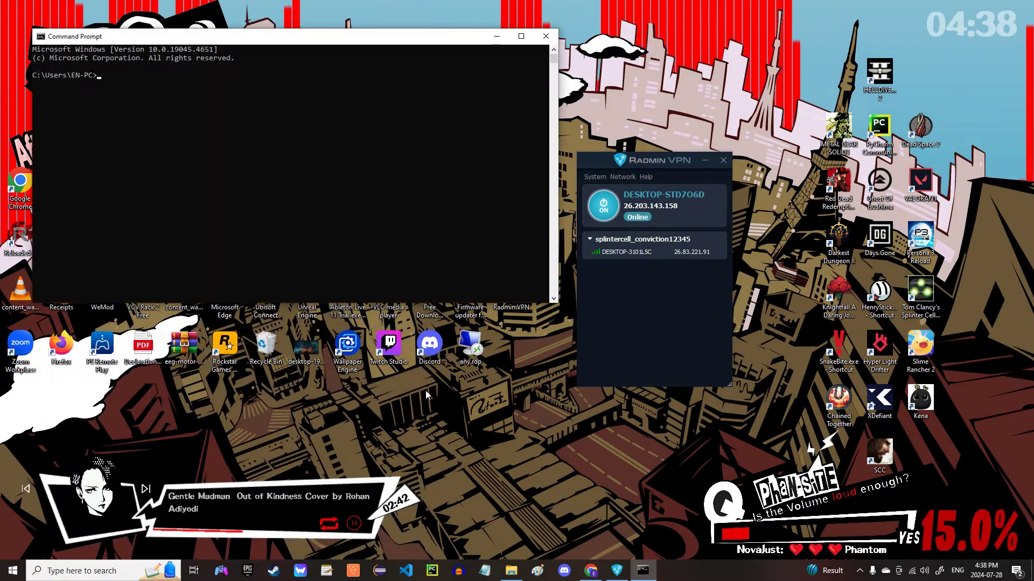
pyautogui.write('ping ')
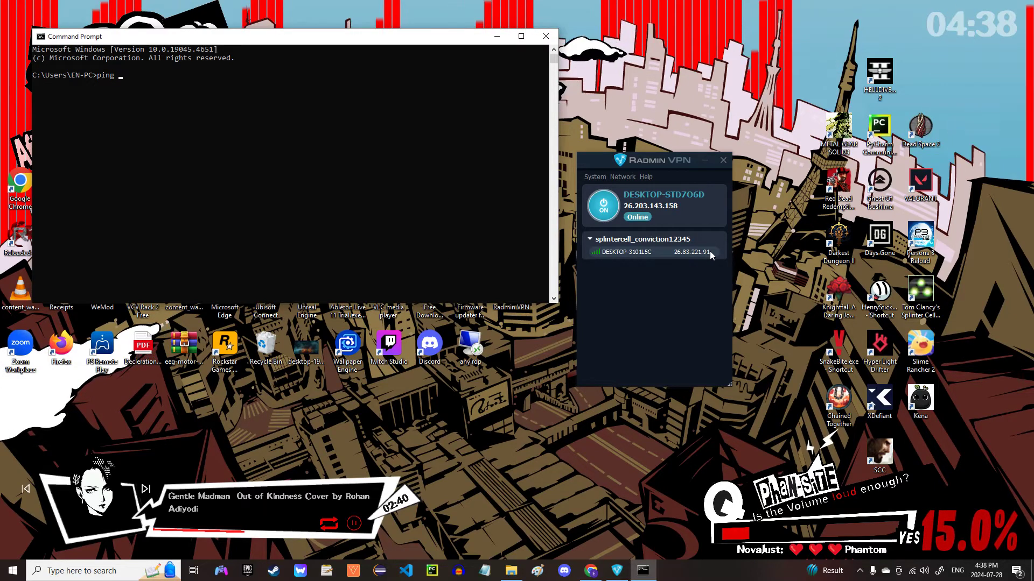
pyautogui.write('26')
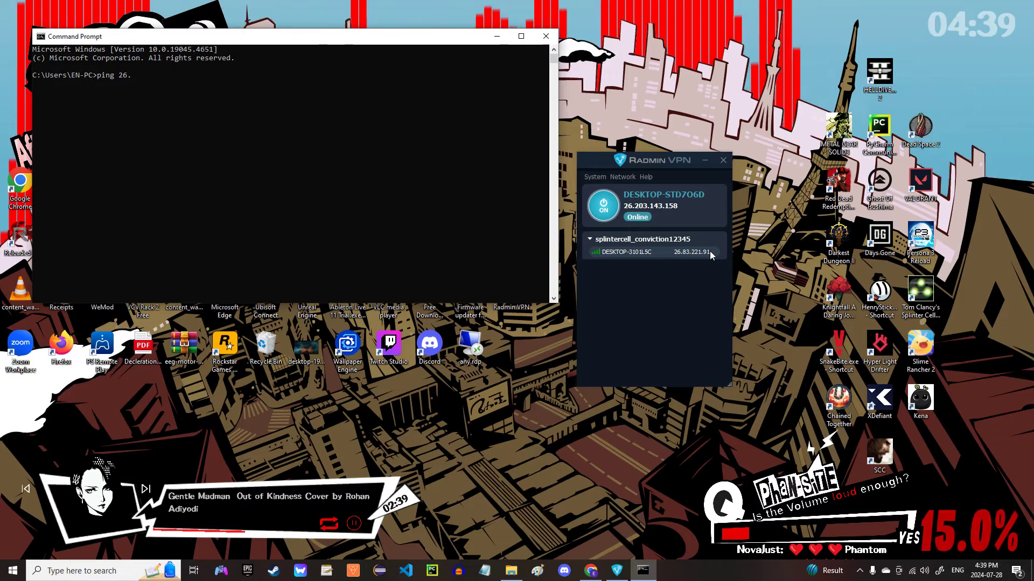
pyautogui.write('.83.')
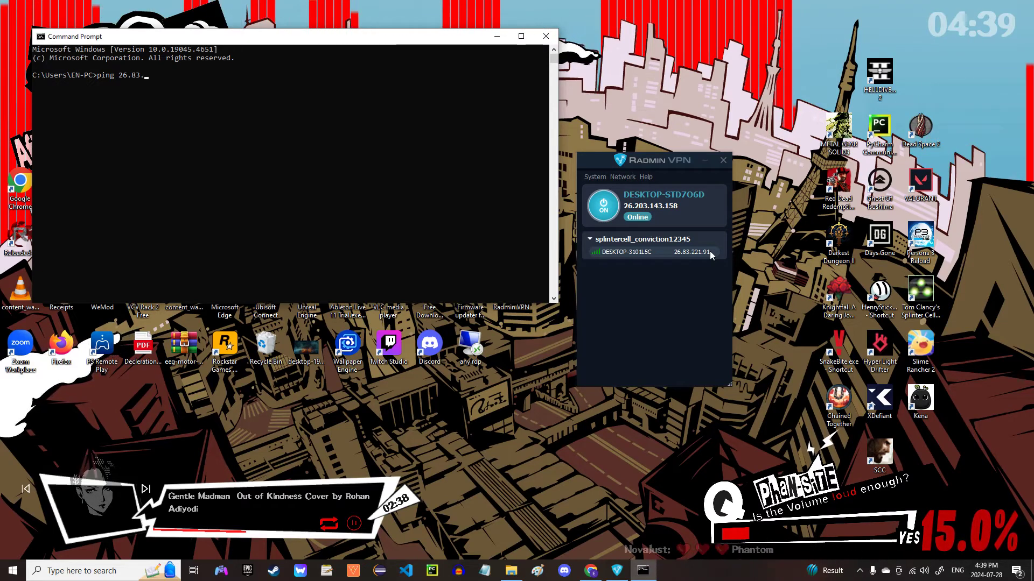
pyautogui.write('221.91')
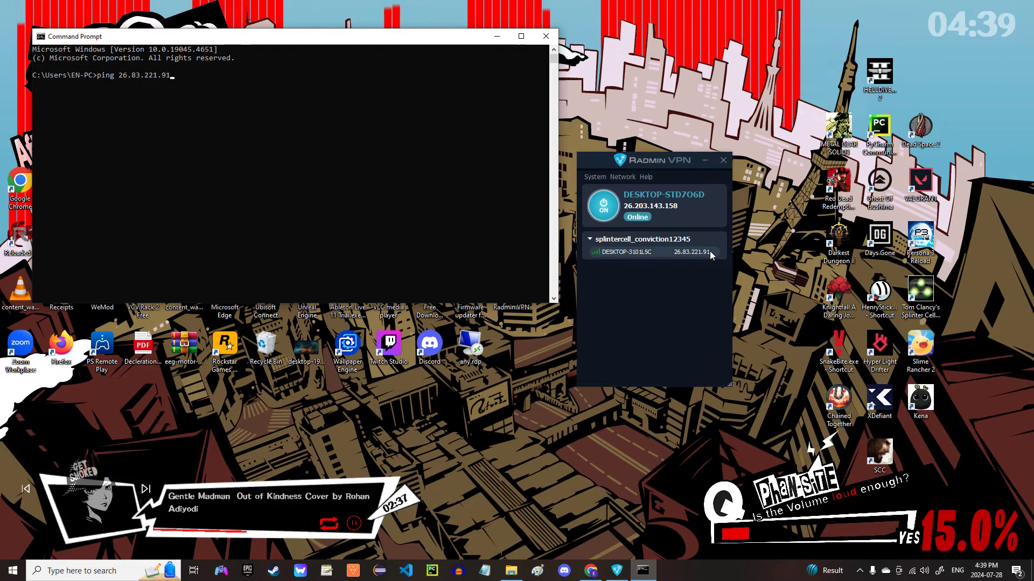
pyautogui.press('Return')
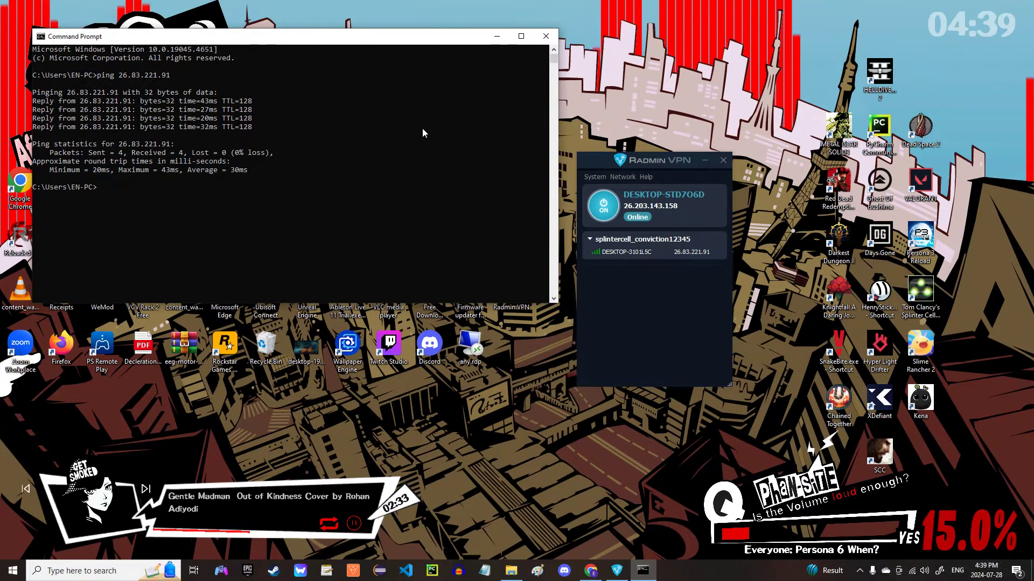
pyautogui.click(545, 35)
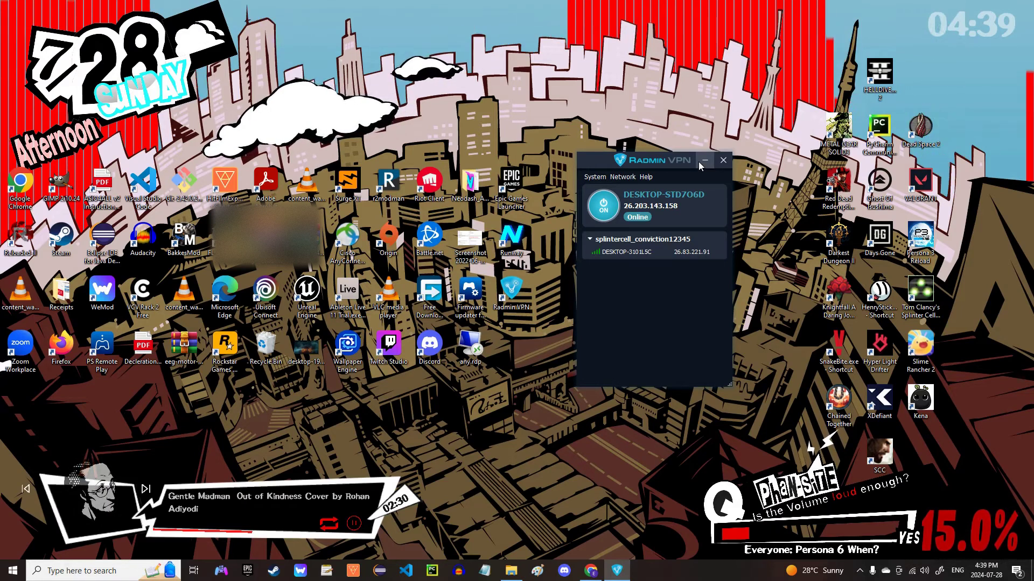
# Search the web for scc lan restore and browse the Ododo/scc-lan-restore GitHub repository and its releases
pyautogui.click(617, 571)
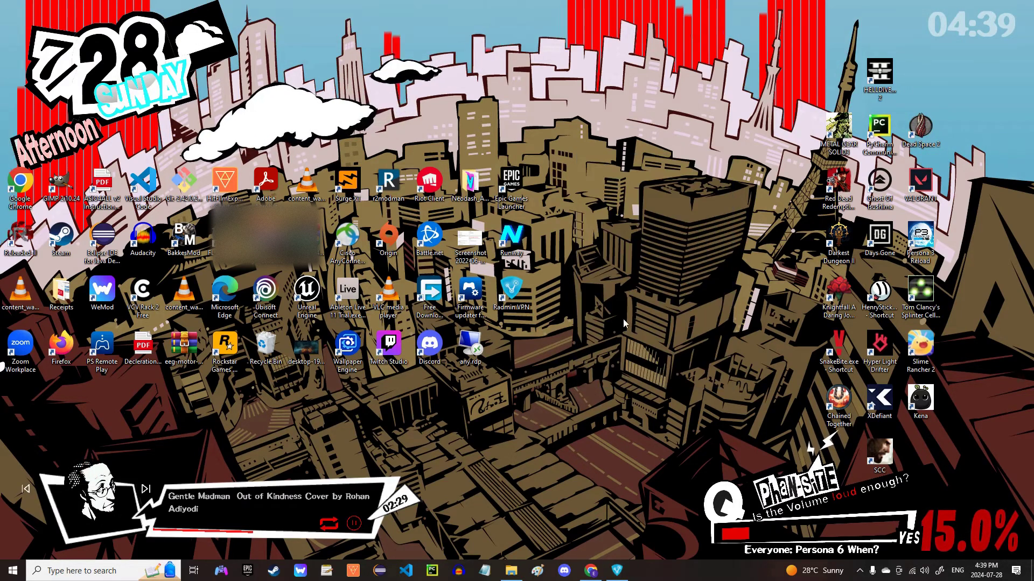
pyautogui.click(590, 569)
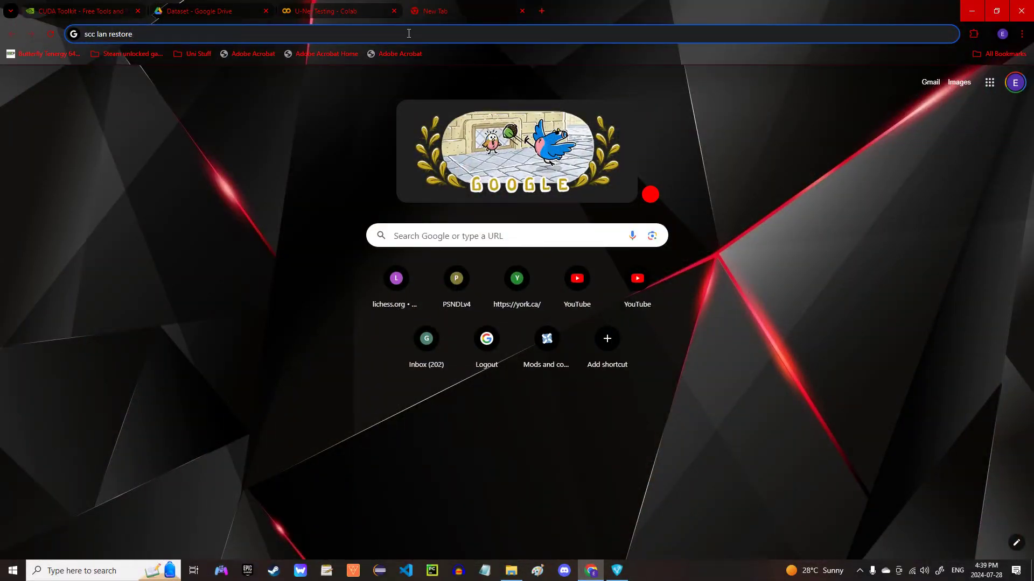
pyautogui.press('Return')
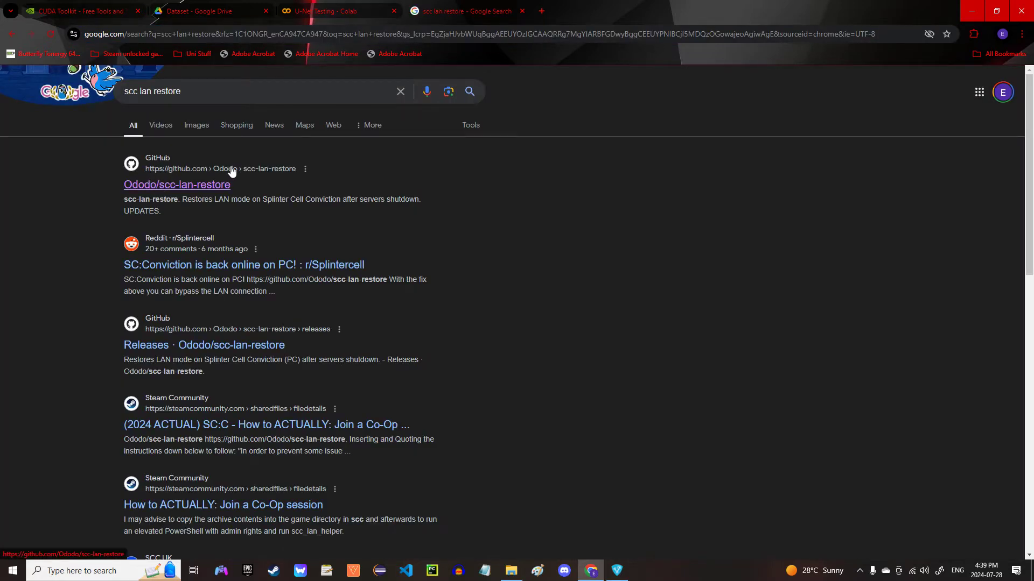
pyautogui.click(177, 185)
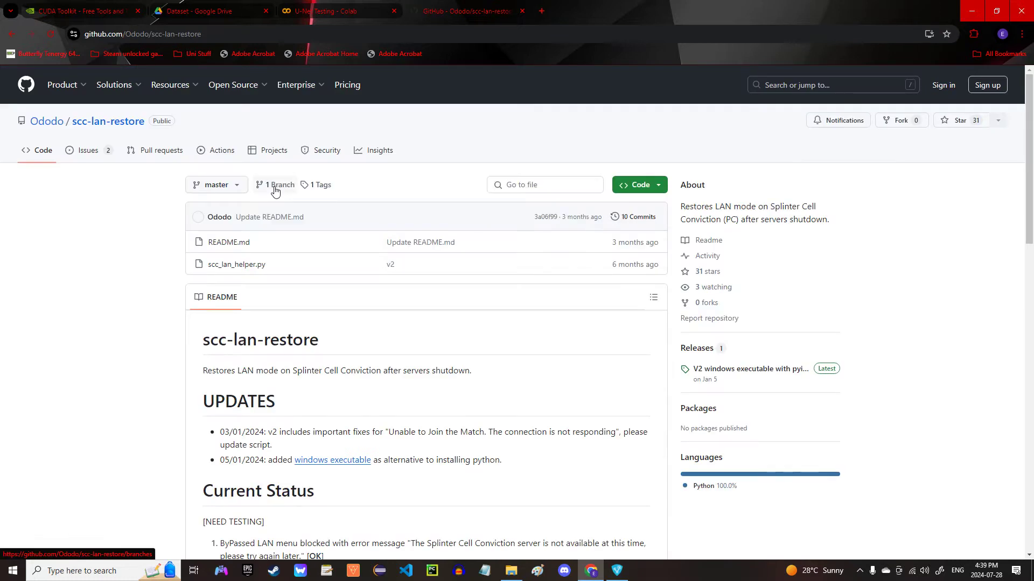
pyautogui.click(697, 348)
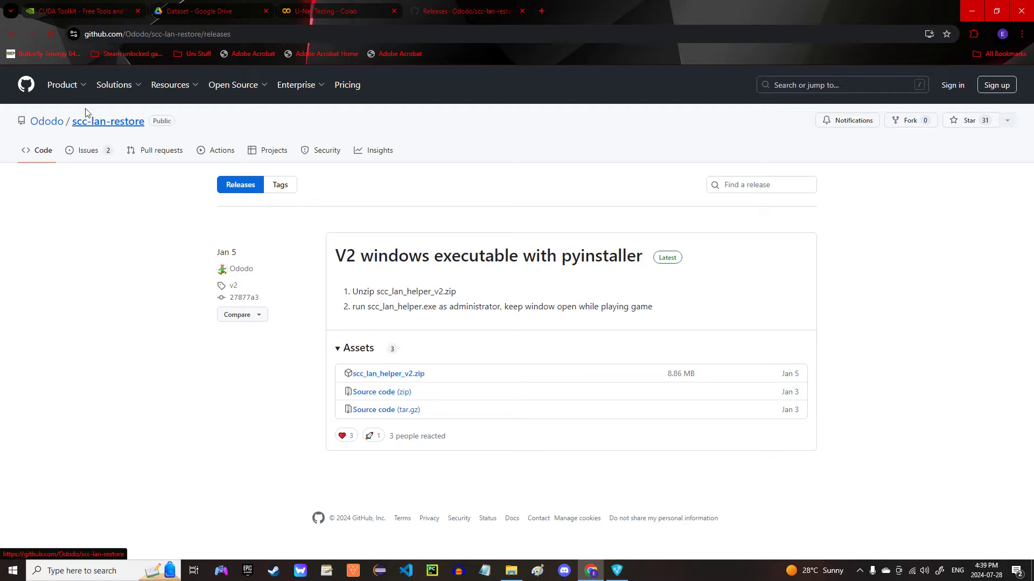
pyautogui.click(12, 34)
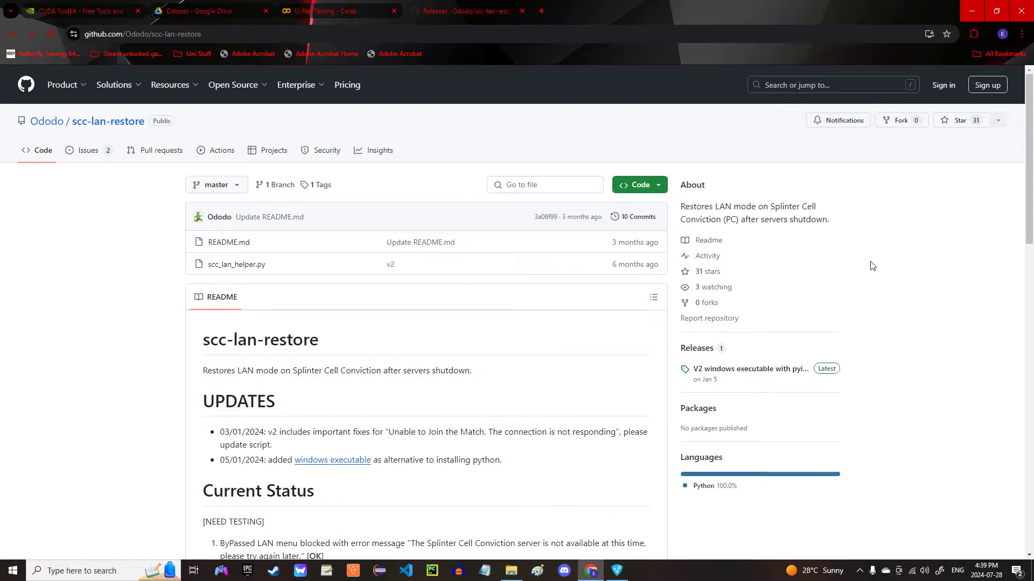
pyautogui.moveTo(1031, 198); pyautogui.dragTo(1024, 402)
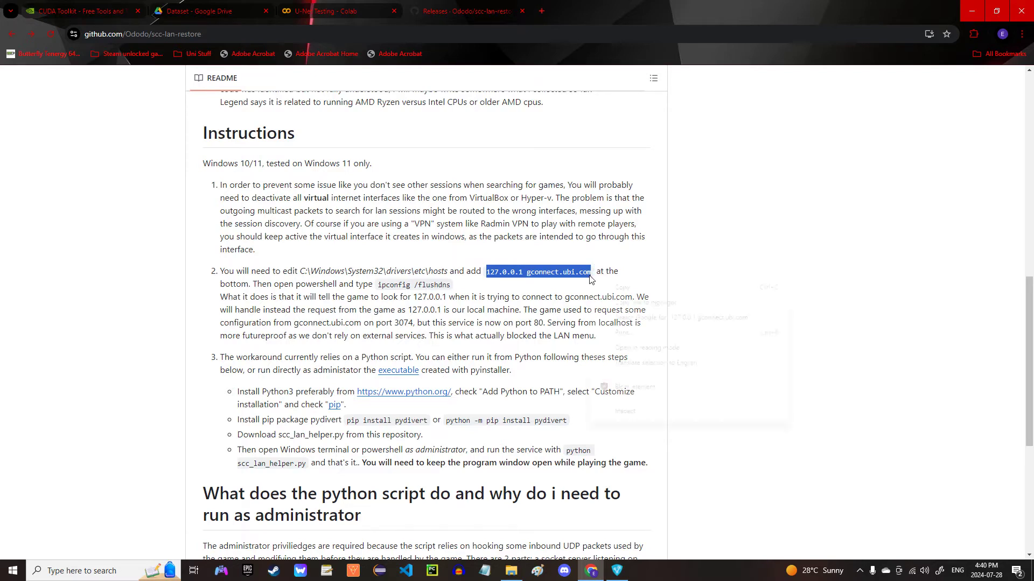
# In File Explorer, go up to This PC and into C:\Windows
pyautogui.click(622, 288)
pyautogui.click(591, 363)
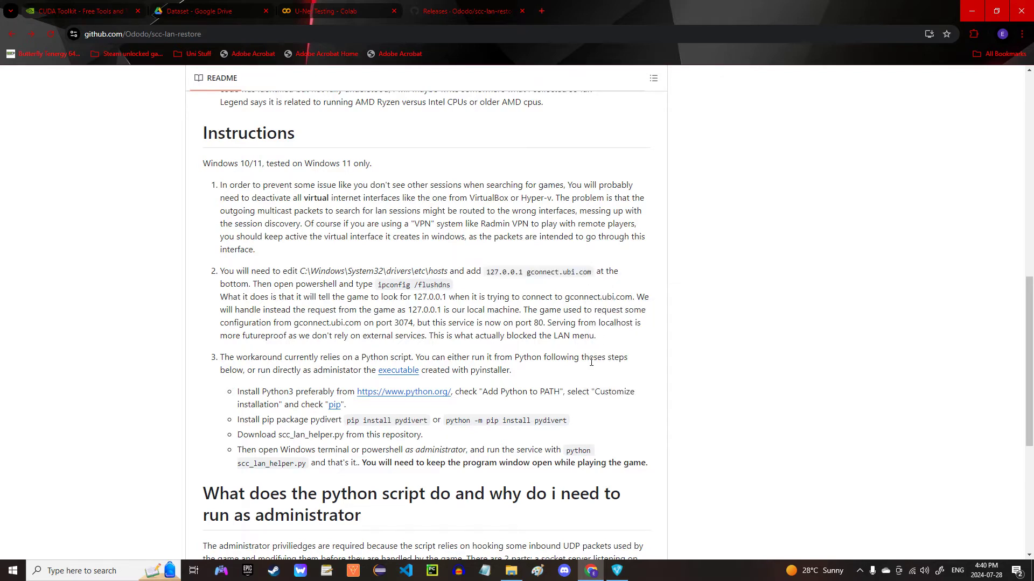
pyautogui.click(516, 571)
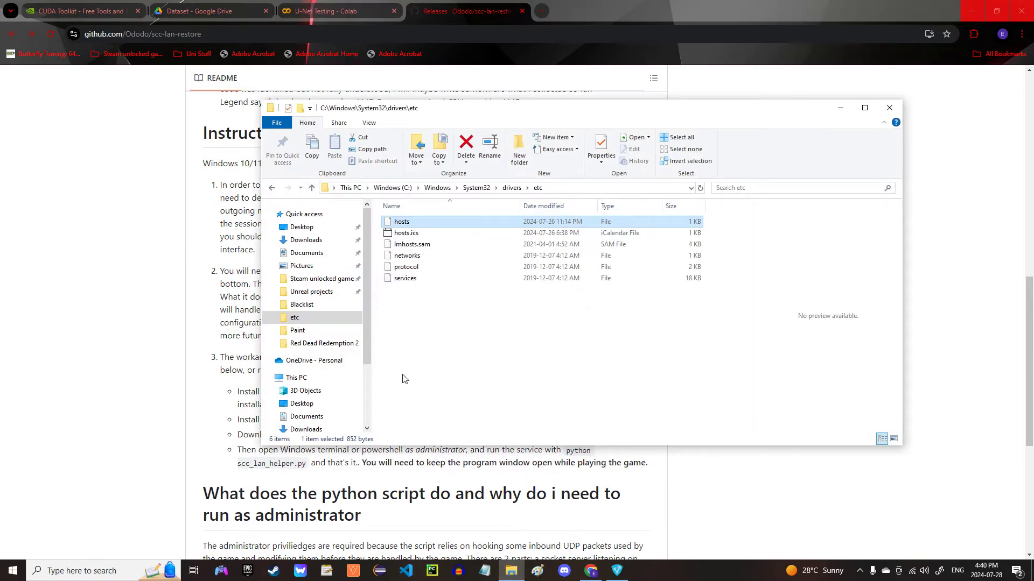
pyautogui.click(350, 187)
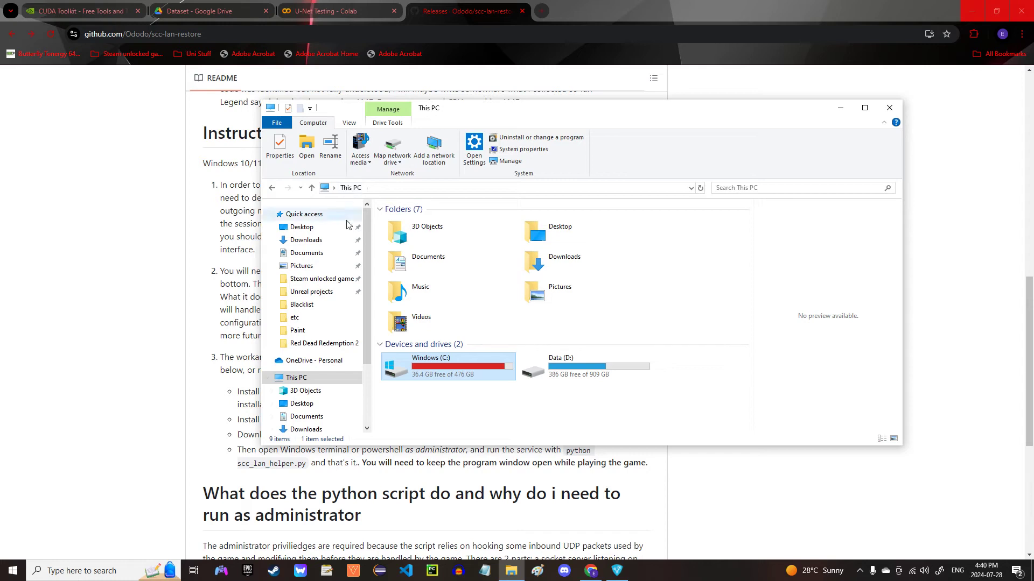
pyautogui.doubleClick(460, 368)
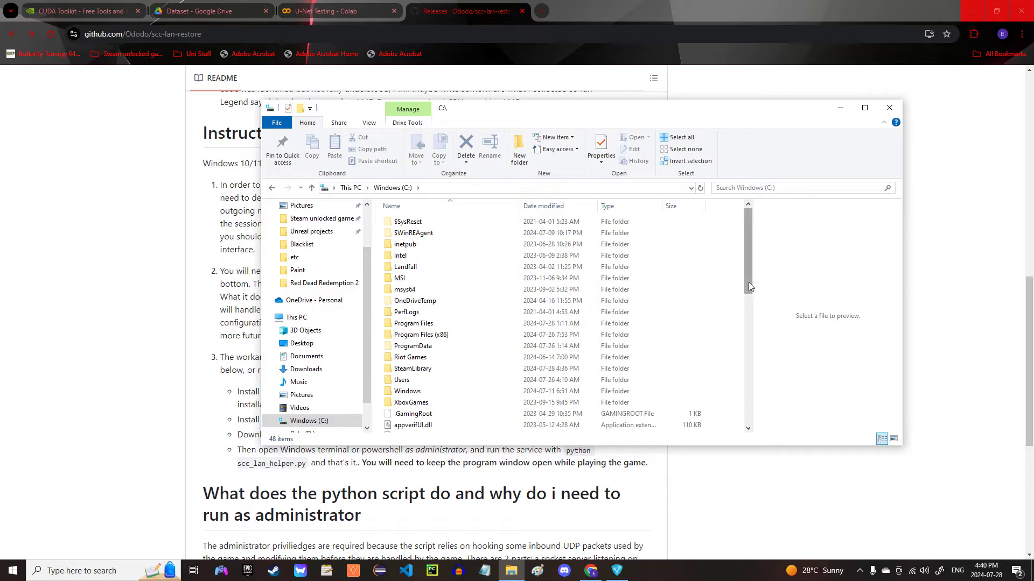
pyautogui.moveTo(748, 286); pyautogui.dragTo(749, 323)
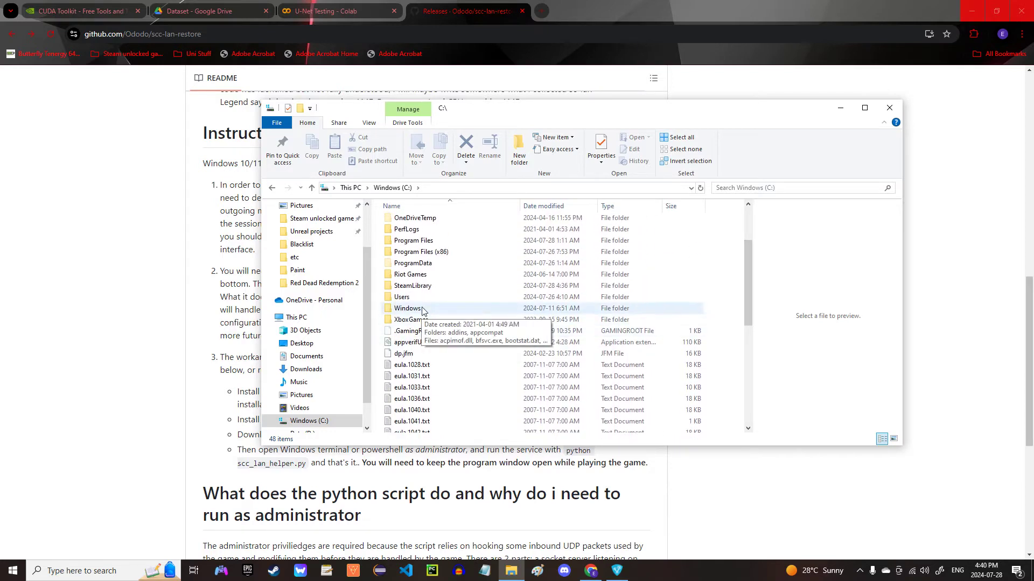
pyautogui.doubleClick(421, 310)
pyautogui.moveTo(749, 233); pyautogui.dragTo(750, 343)
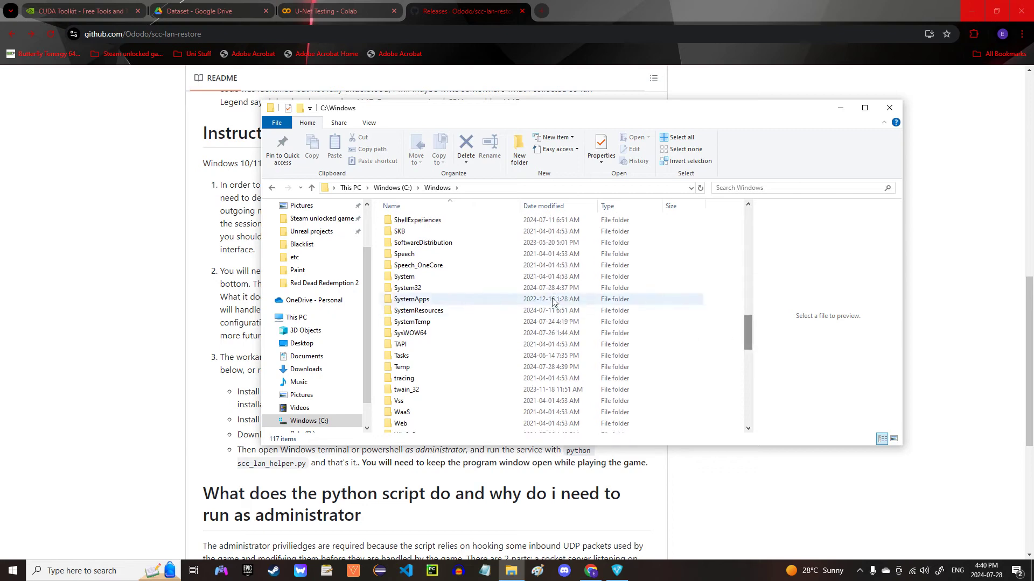
# Continue into System32\drivers\etc and select the hosts file
pyautogui.doubleClick(475, 288)
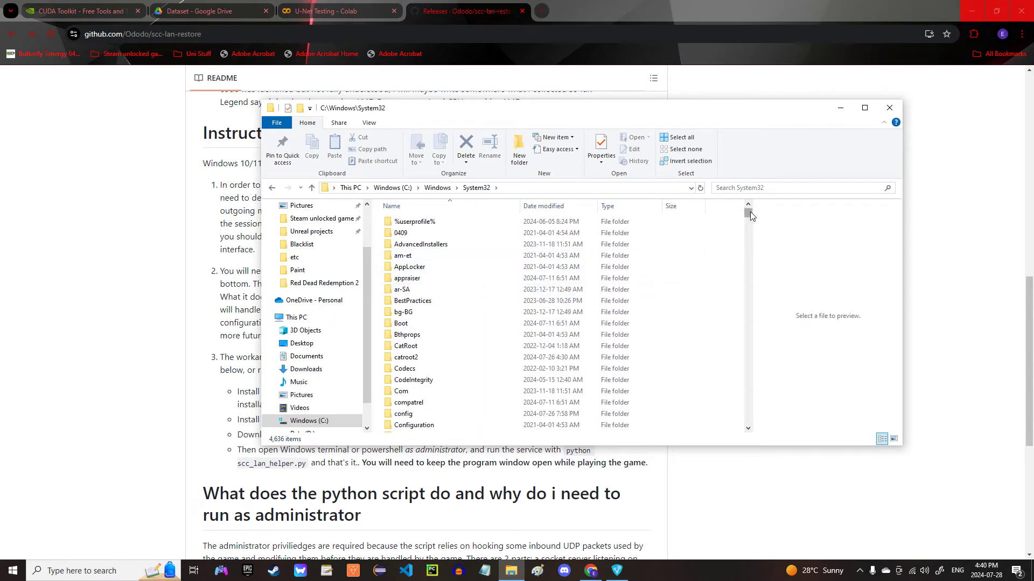
pyautogui.moveTo(750, 211); pyautogui.dragTo(747, 218)
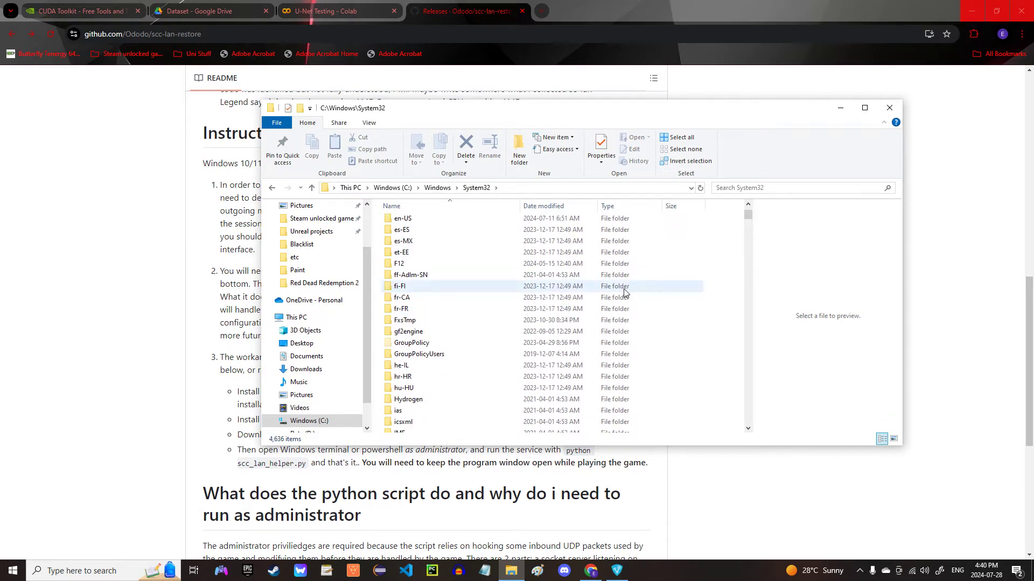
pyautogui.scroll(-1, 638, 275)
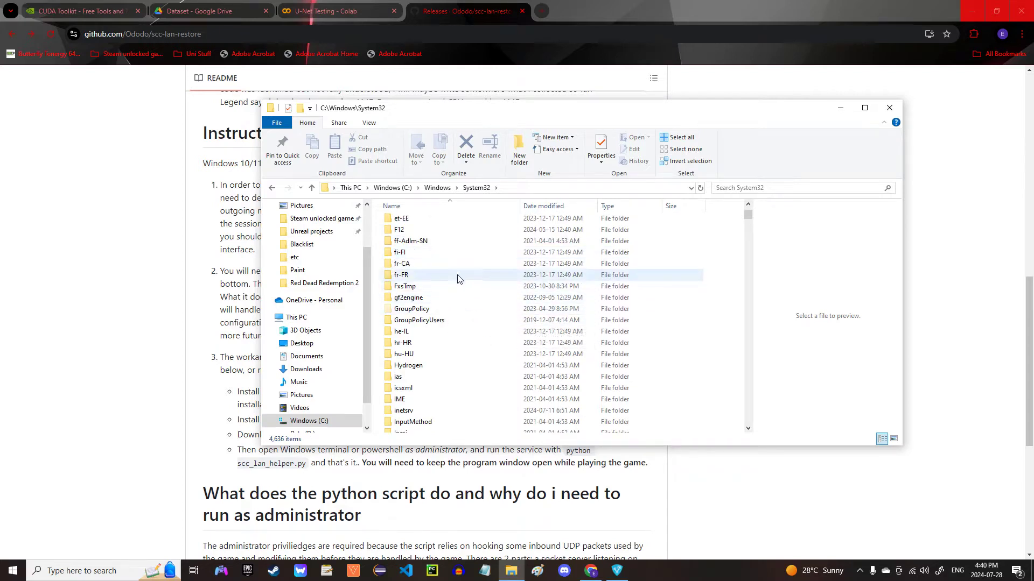
pyautogui.scroll(2, 456, 236)
pyautogui.scroll(-1, 456, 236)
pyautogui.scroll(2, 455, 235)
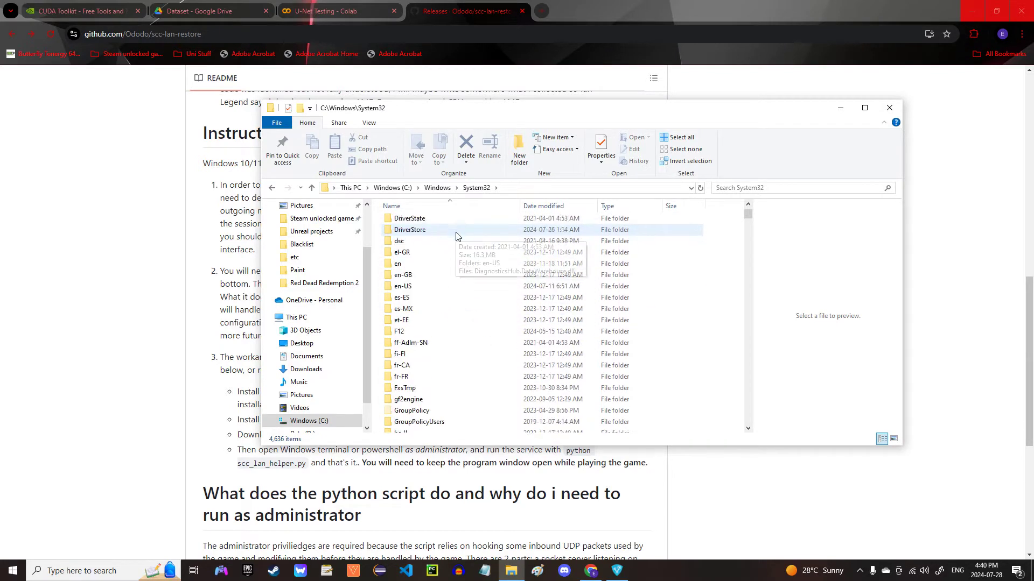
pyautogui.scroll(1, 452, 233)
pyautogui.doubleClick(434, 240)
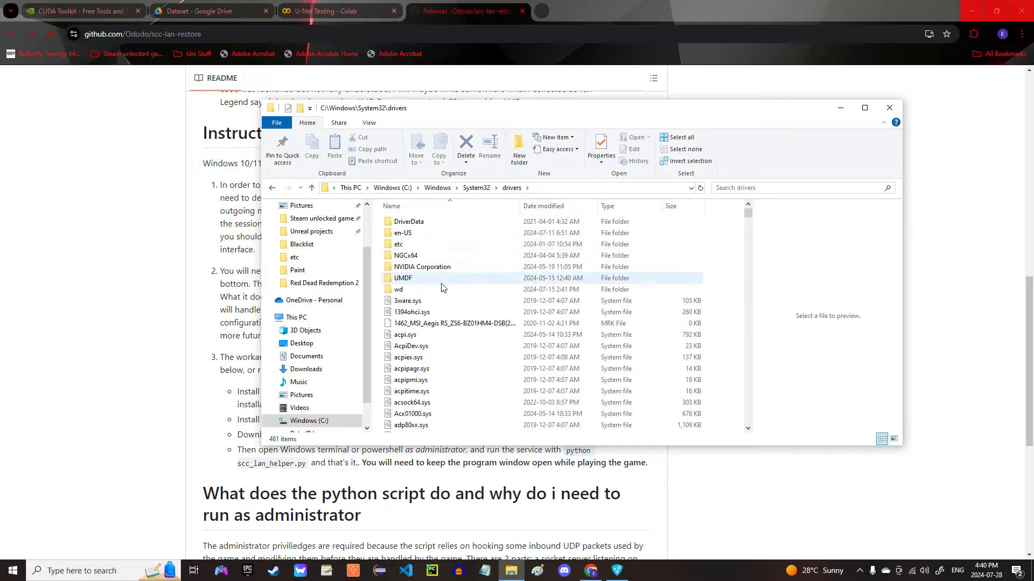
pyautogui.doubleClick(397, 246)
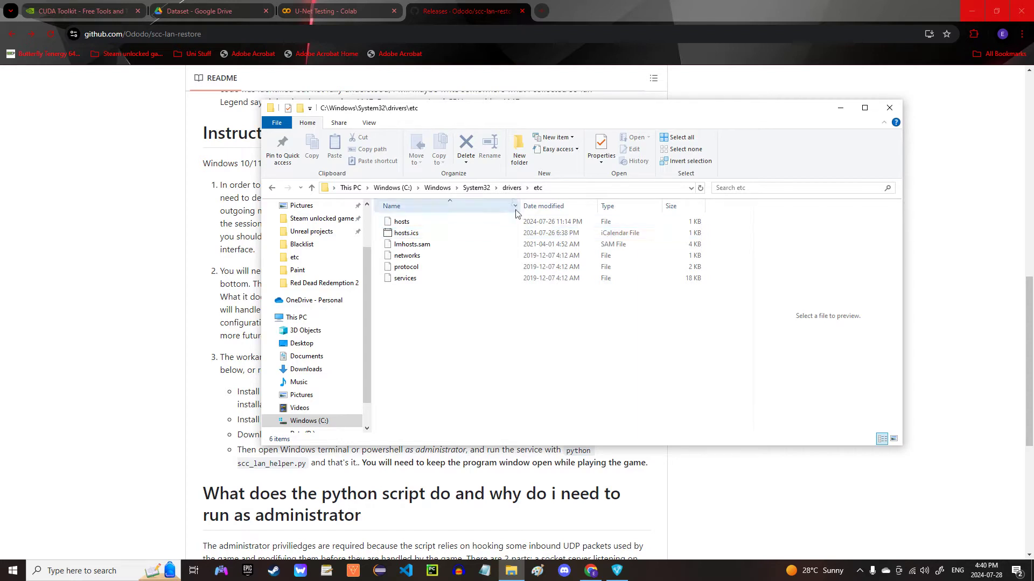
pyautogui.click(469, 226)
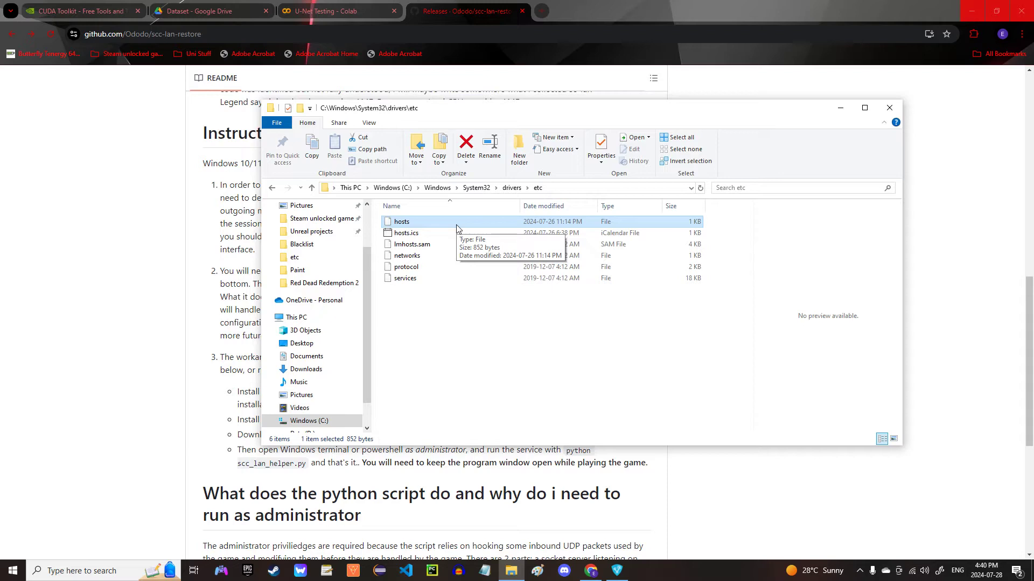
# Review the hosts file's Security permissions for SYSTEM and the Users group
pyautogui.rightClick(456, 225)
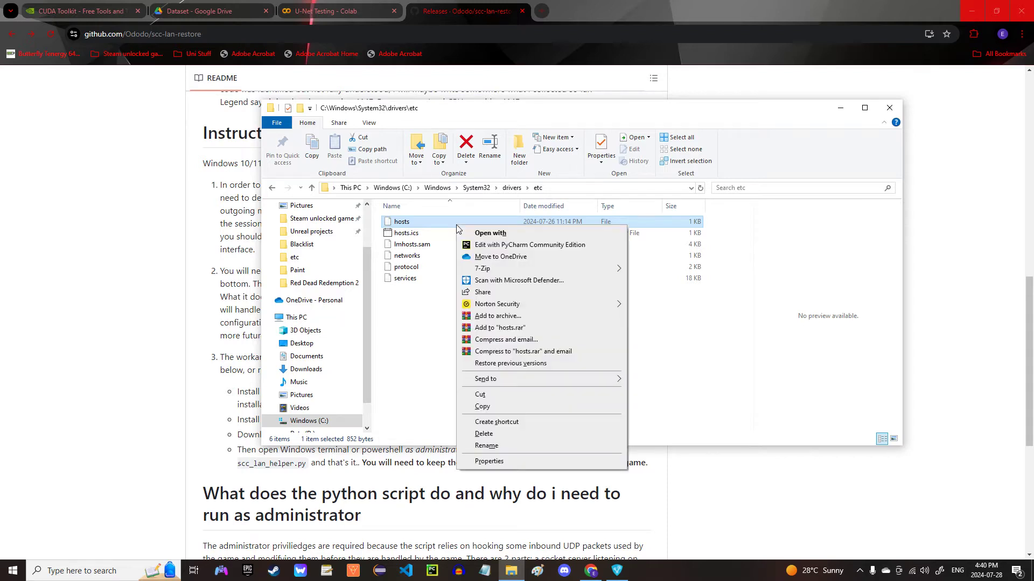
pyautogui.click(499, 463)
pyautogui.click(505, 253)
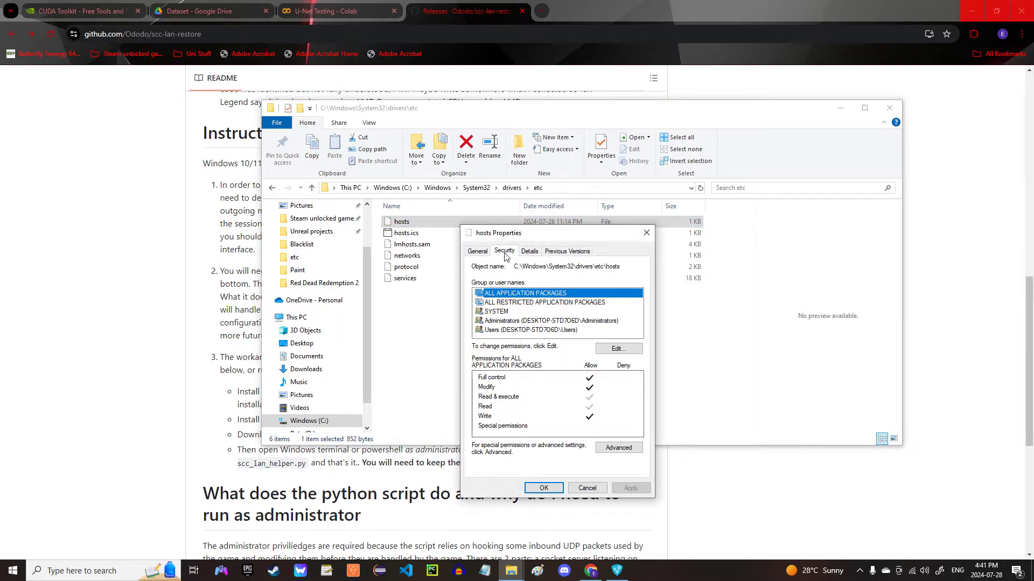
pyautogui.click(520, 312)
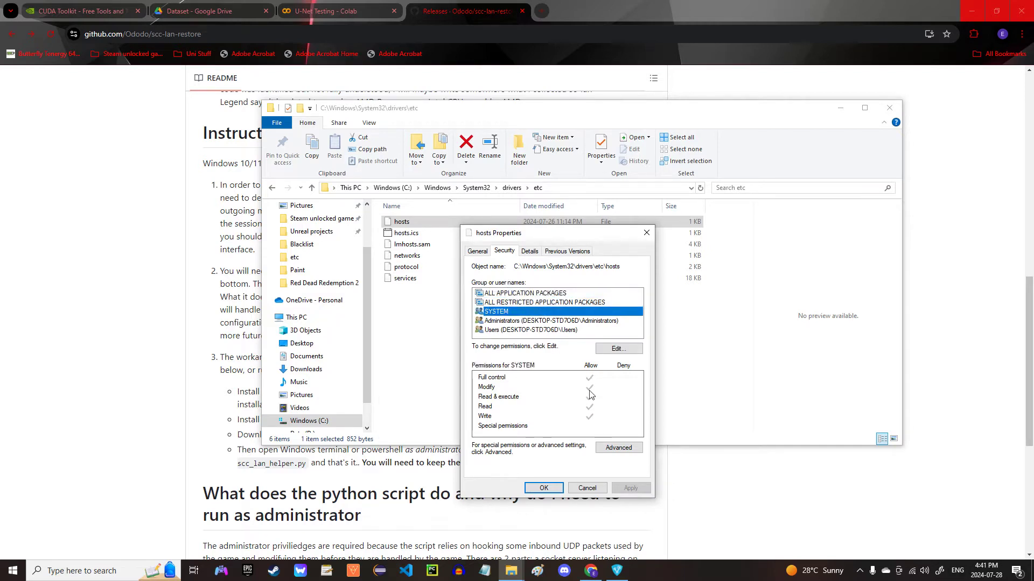
pyautogui.click(523, 331)
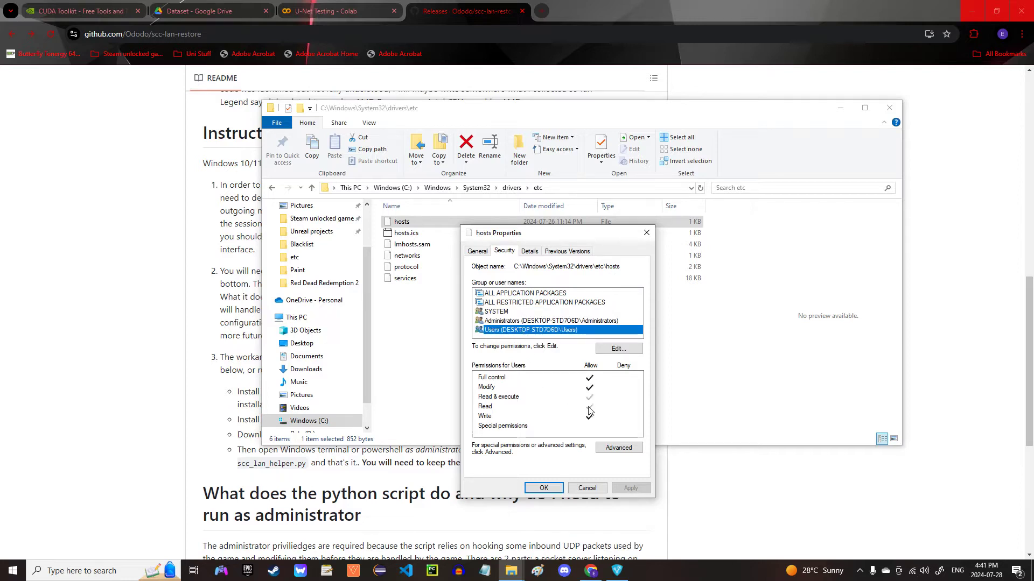
# Grant ALL APPLICATION PACKAGES full control on hosts, applying past the system-folder warning
pyautogui.click(616, 350)
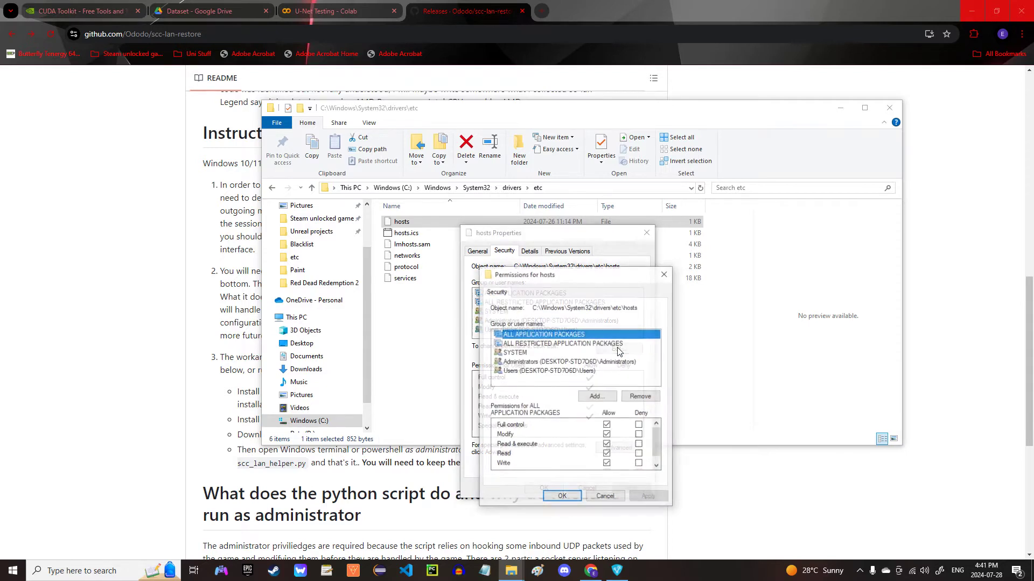
pyautogui.click(606, 425)
pyautogui.click(607, 434)
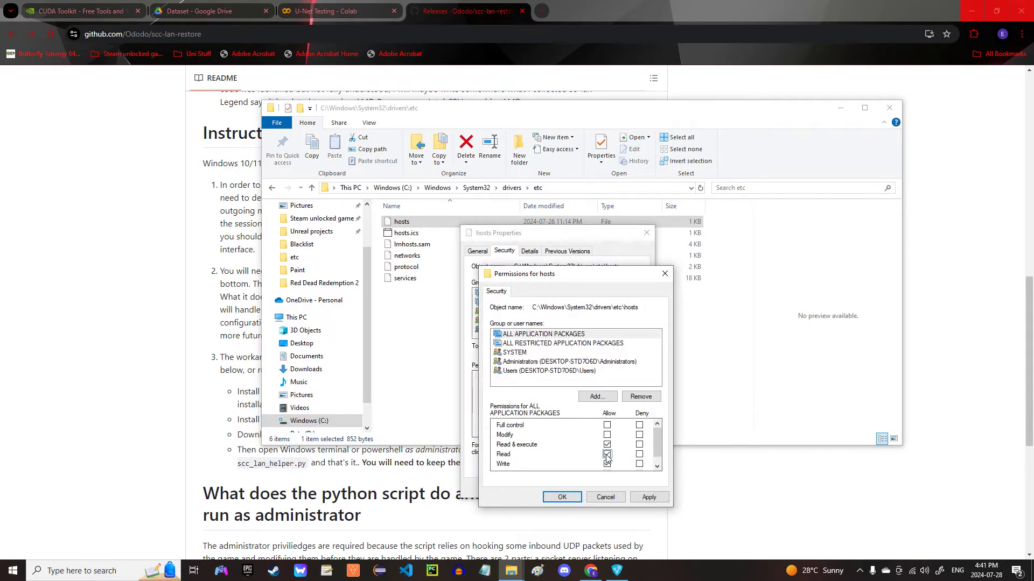
pyautogui.click(606, 454)
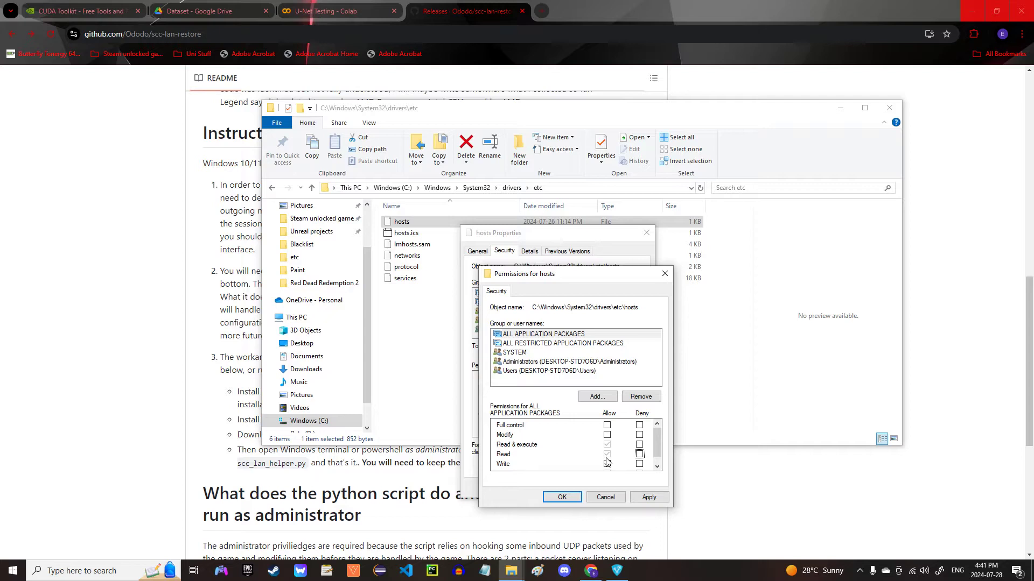
pyautogui.click(607, 426)
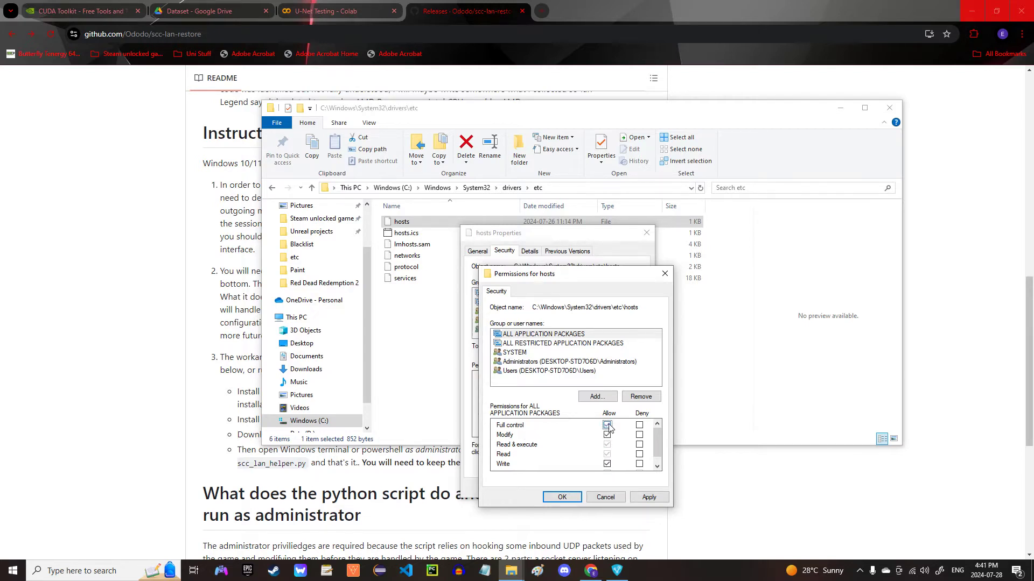
pyautogui.click(647, 498)
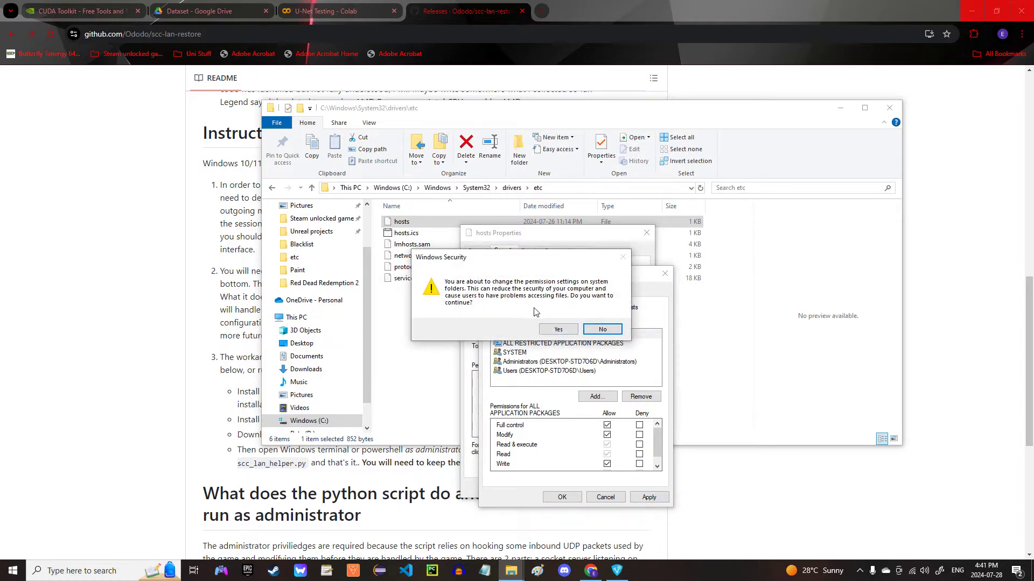
pyautogui.click(560, 331)
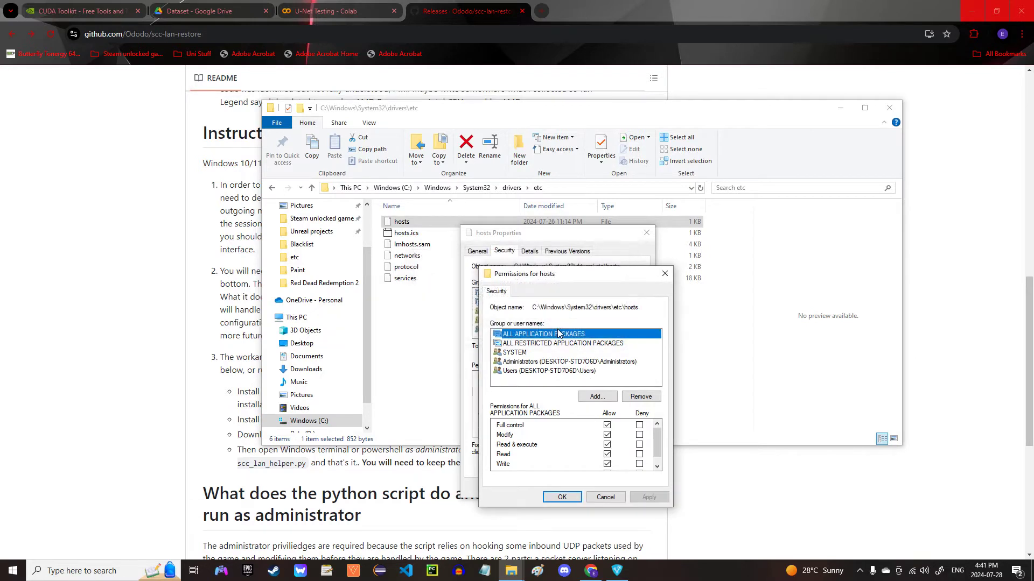
pyautogui.click(562, 496)
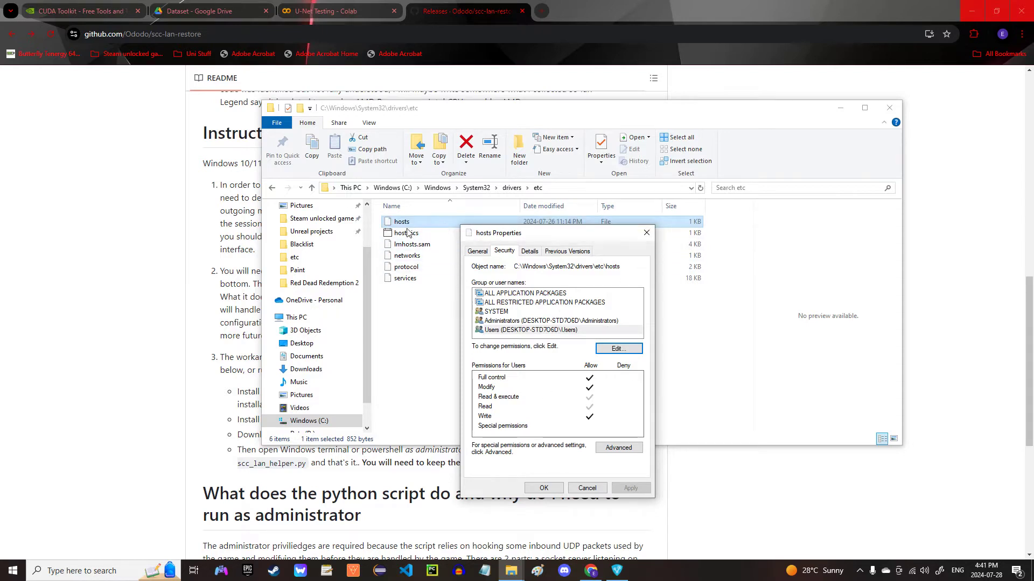
# Recheck SYSTEM and Users permissions and close the hosts properties
pyautogui.click(515, 313)
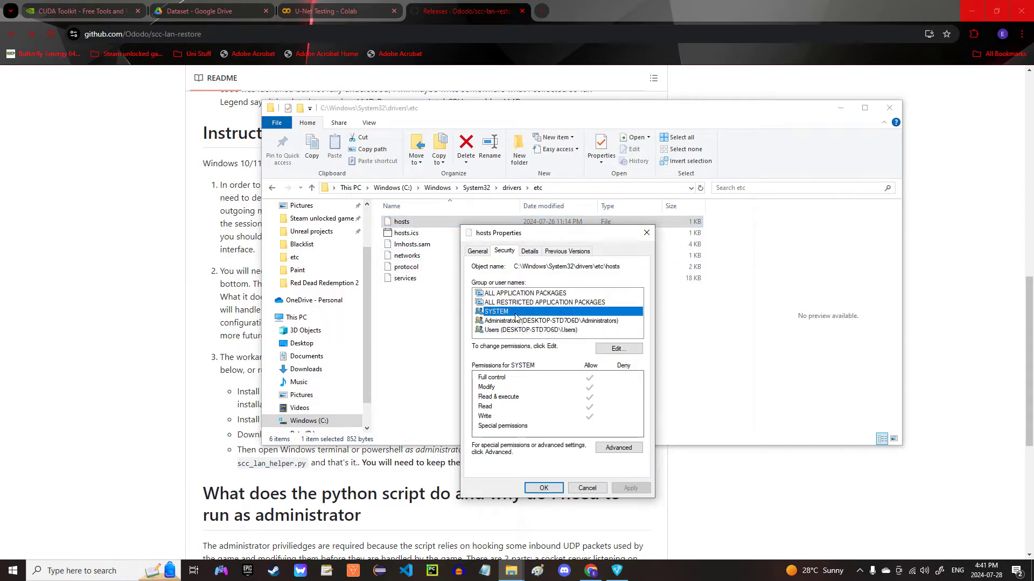
pyautogui.click(517, 321)
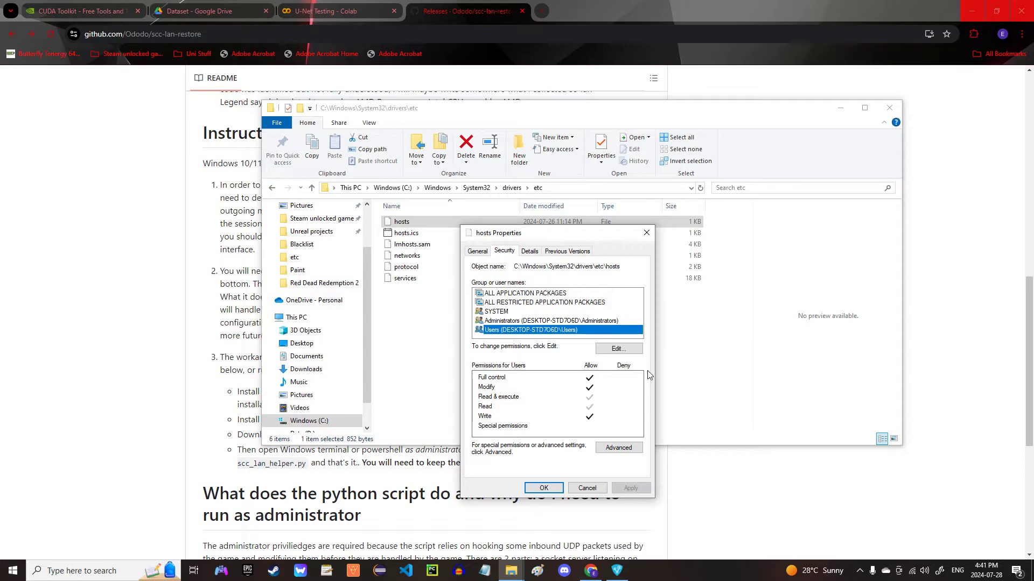
pyautogui.click(648, 235)
# Open the hosts file with Notepad
pyautogui.rightClick(468, 228)
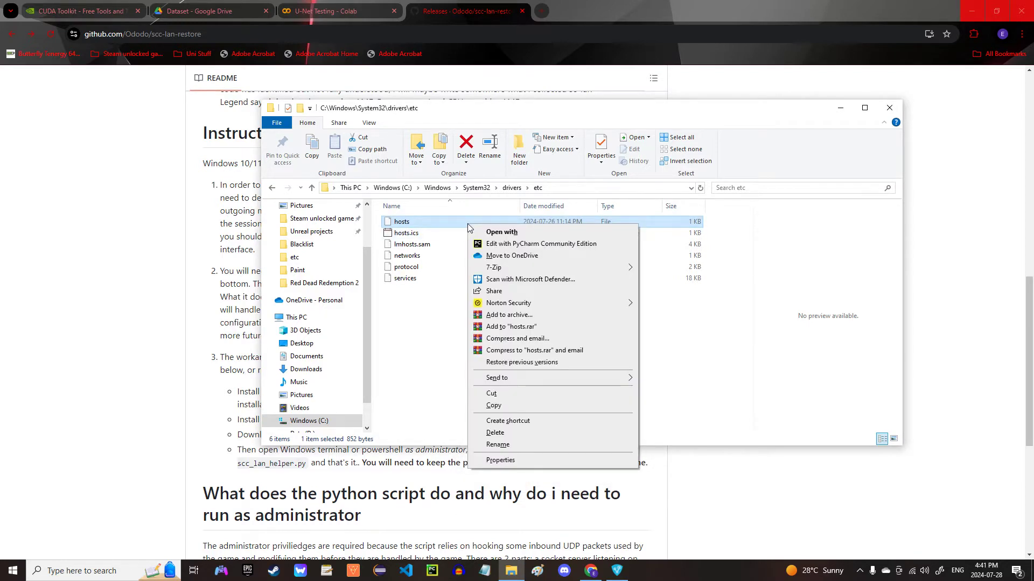
pyautogui.click(522, 237)
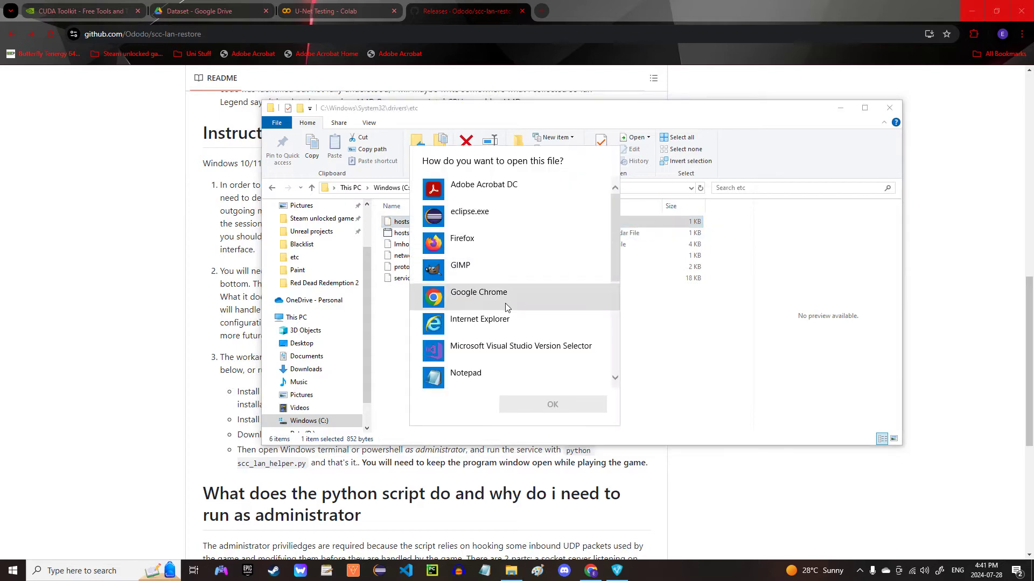
pyautogui.click(496, 378)
pyautogui.click(520, 404)
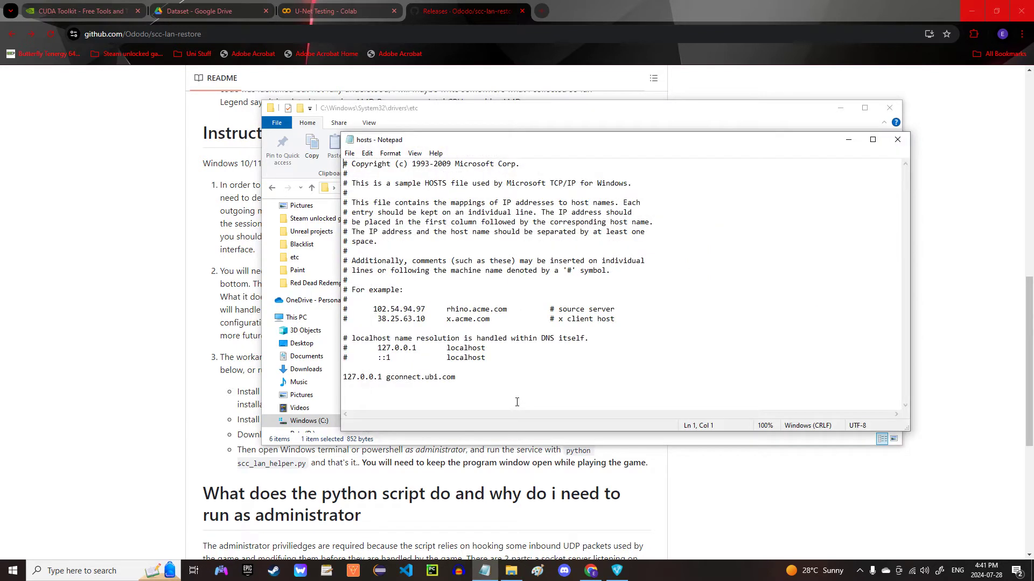
# Delete and restore the 127.0.0.1 gconnect.ubi.com line, then save and close the hosts file
pyautogui.moveTo(476, 373); pyautogui.dragTo(343, 386)
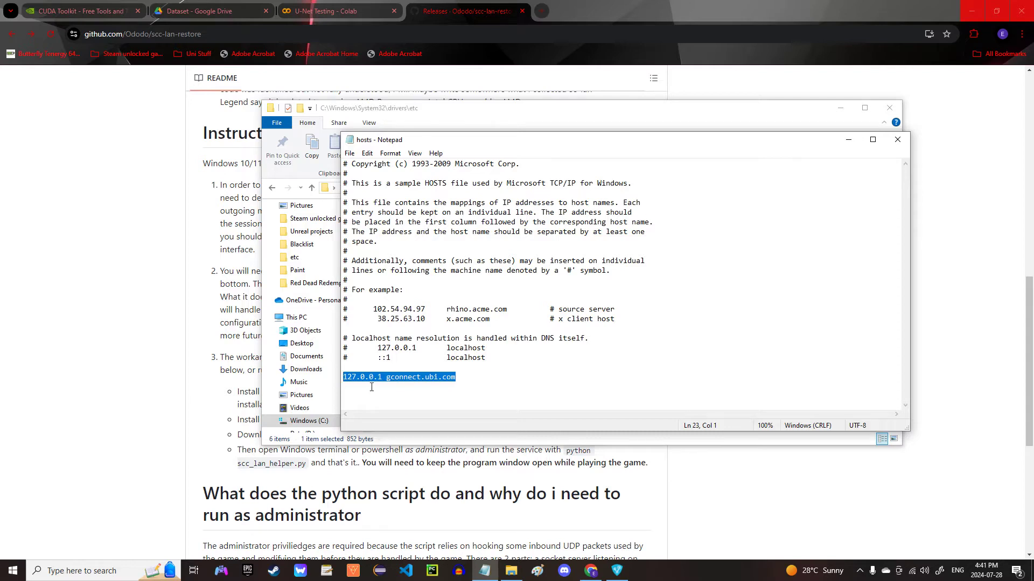
pyautogui.moveTo(457, 378); pyautogui.dragTo(343, 379)
pyautogui.press('BackSpace')
pyautogui.hotkey('ctrl', 'z')
pyautogui.click(493, 368)
pyautogui.hotkey('ctrl', 's')
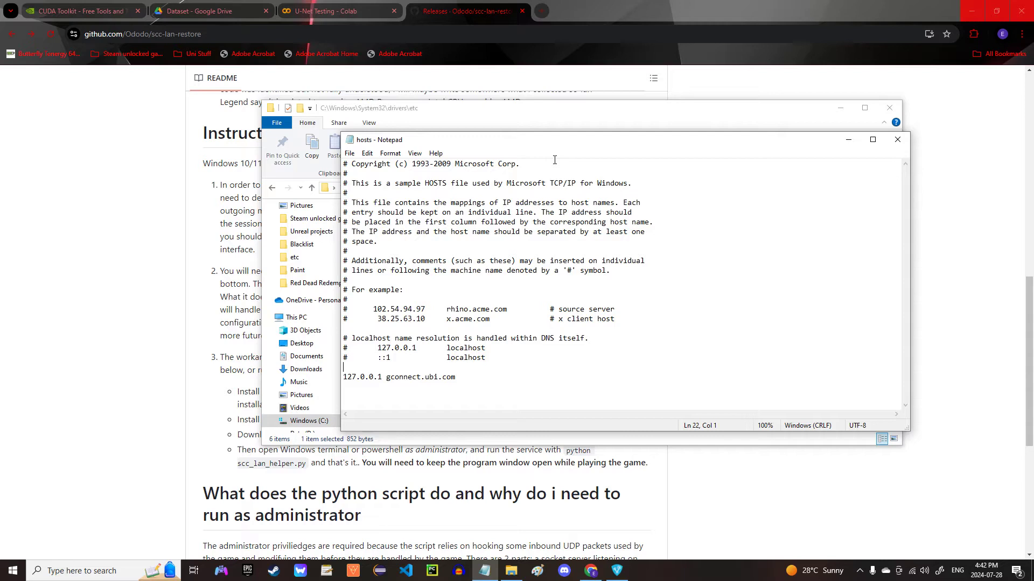
pyautogui.click(896, 142)
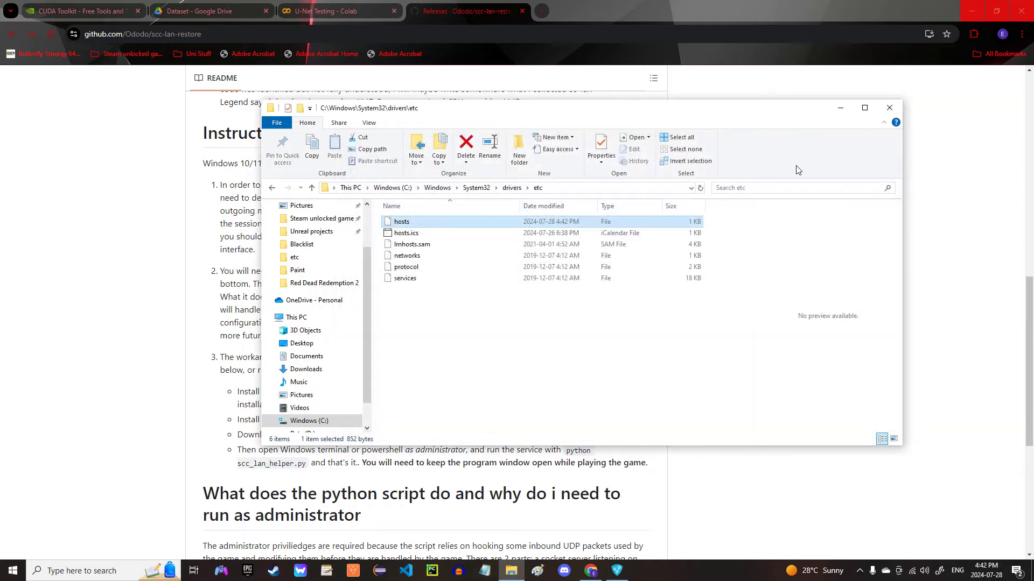
# Open a fresh File Explorer at D:\Radmin\scc_lan_helper_v2\scc_lan_helper
pyautogui.click(888, 109)
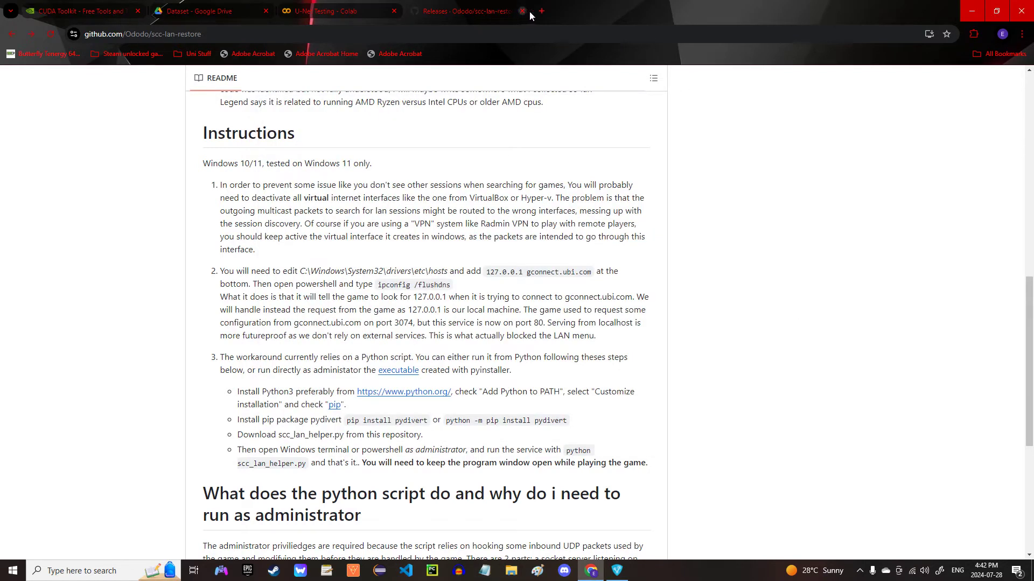
pyautogui.click(966, 16)
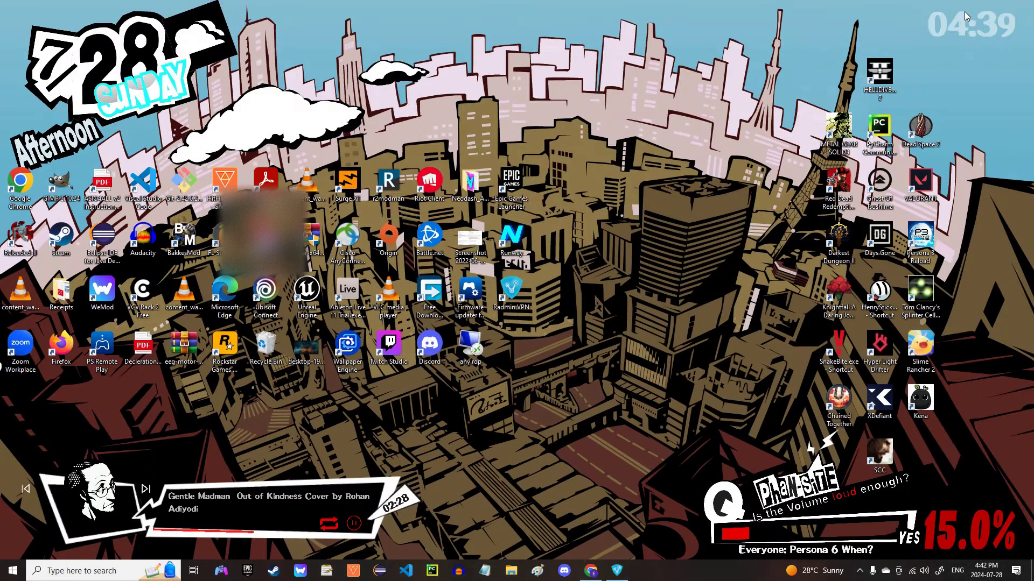
pyautogui.click(518, 570)
pyautogui.click(864, 108)
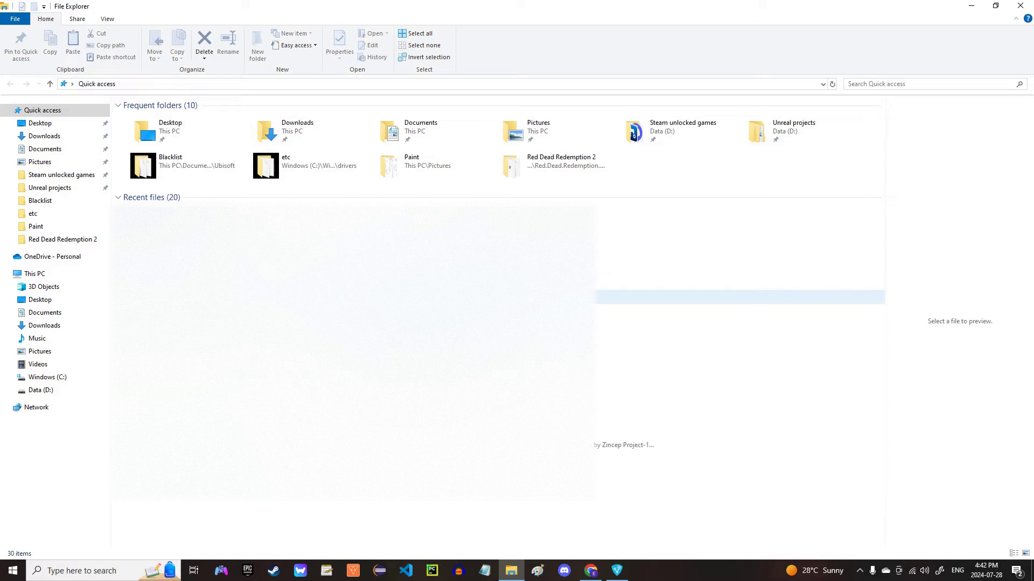
pyautogui.click(52, 393)
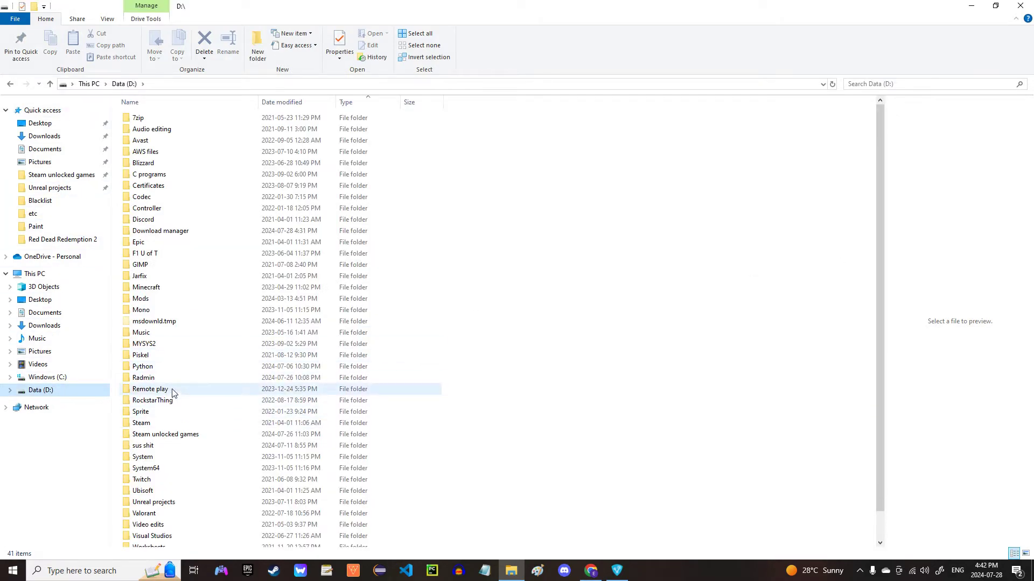
pyautogui.doubleClick(162, 376)
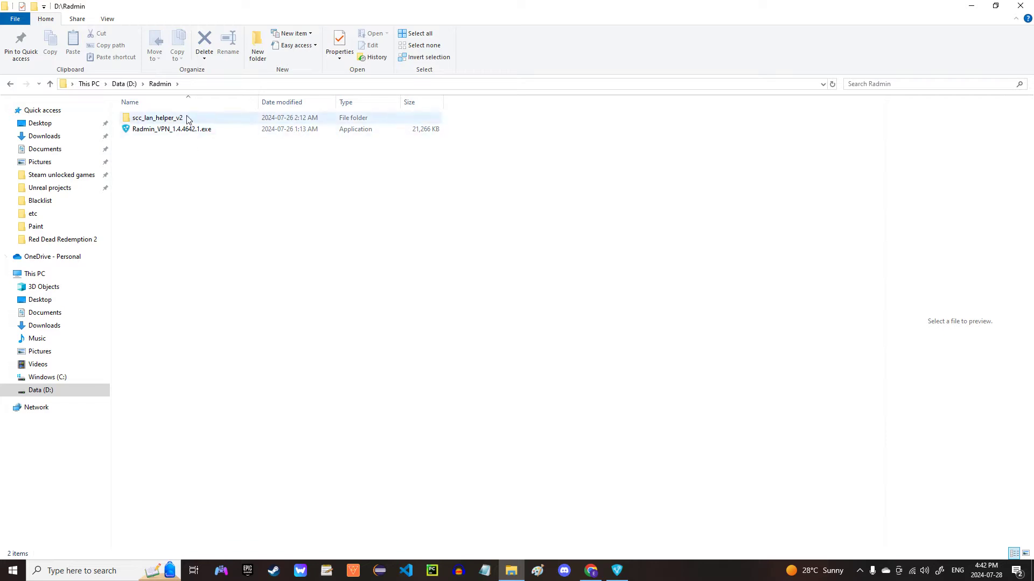
pyautogui.doubleClick(187, 119)
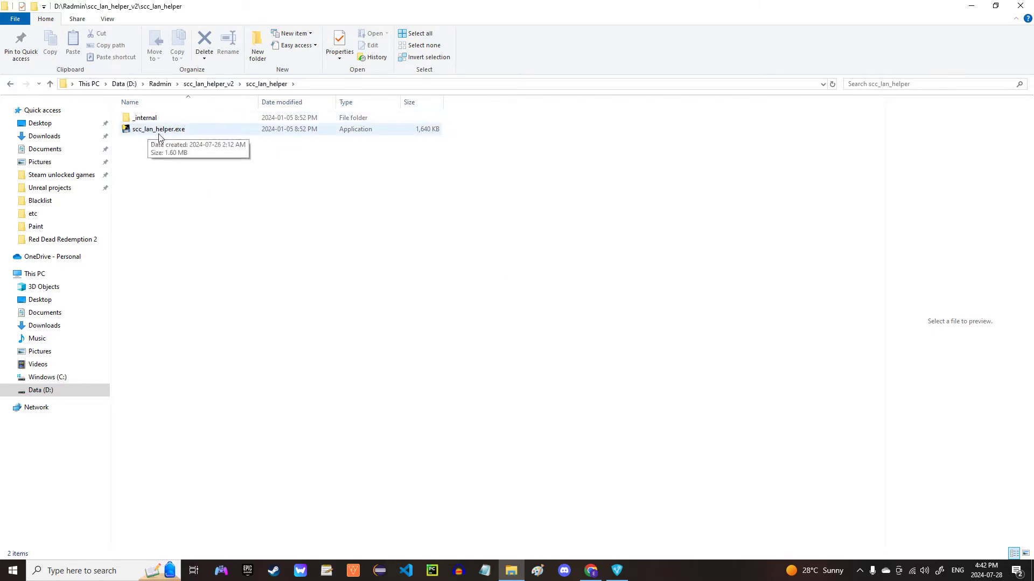
# Run scc_lan_helper.exe as administrator and minimize its console and Explorer to show the desktop
pyautogui.click(157, 137)
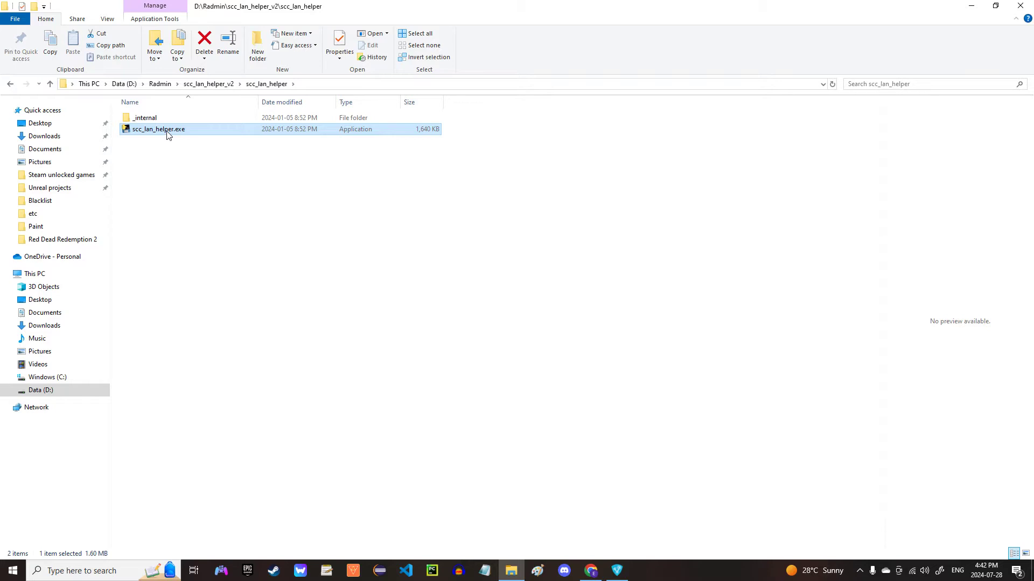
pyautogui.rightClick(169, 134)
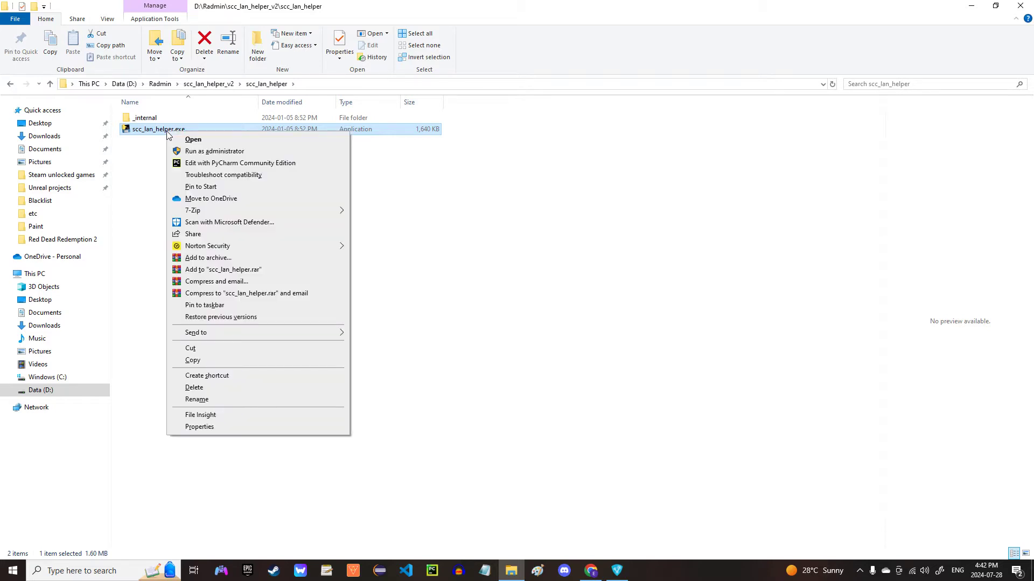
pyautogui.click(192, 152)
pyautogui.click(482, 363)
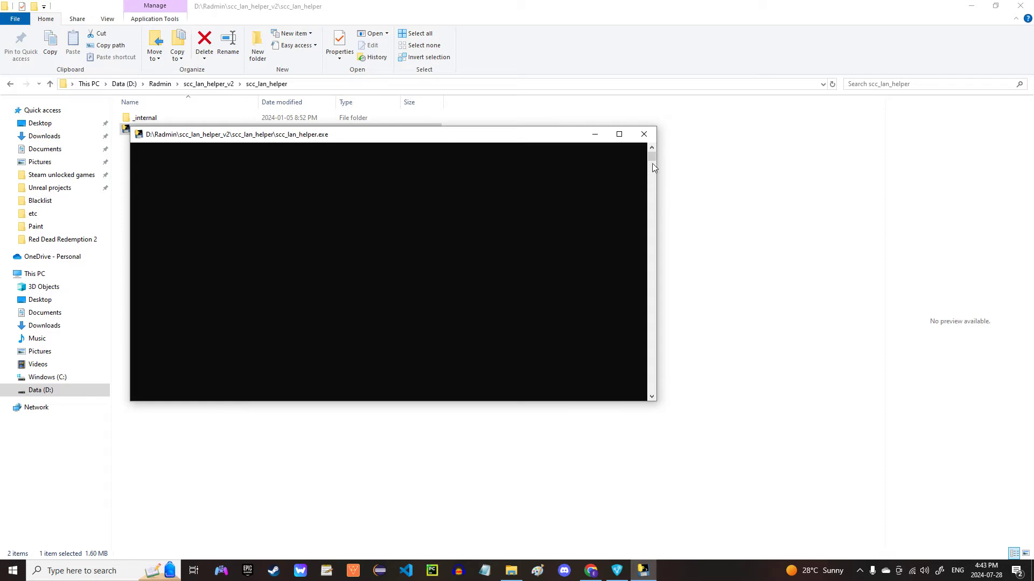
pyautogui.click(595, 135)
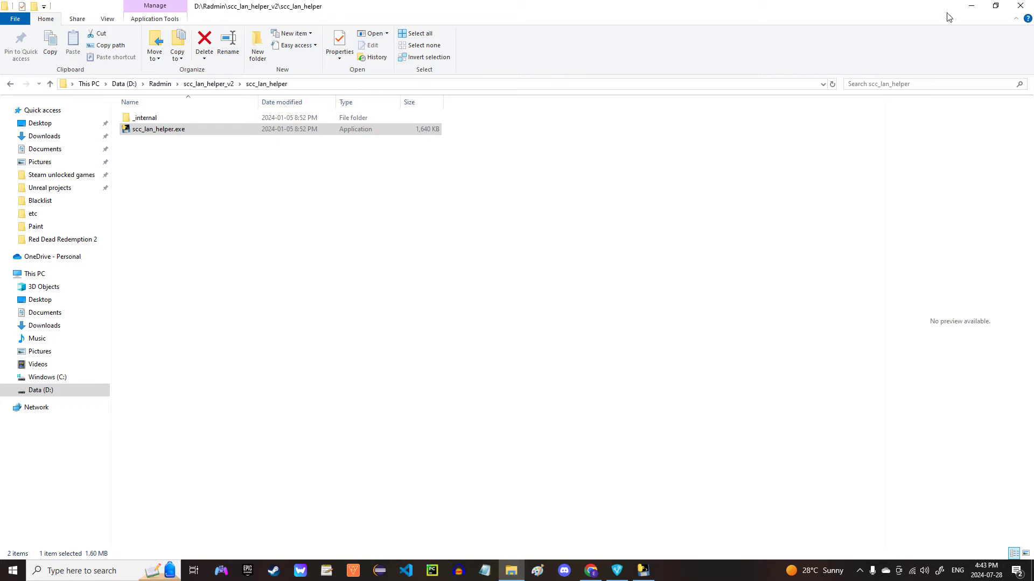
pyautogui.click(971, 7)
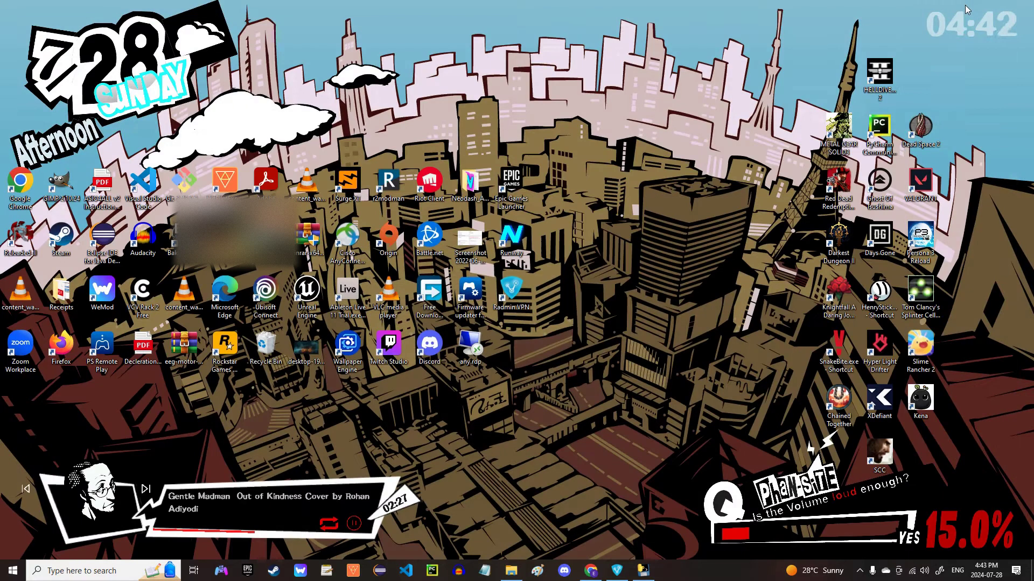
# Launch Splinter Cell Conviction from its desktop shortcut and wait for the main menu
pyautogui.doubleClick(882, 471)
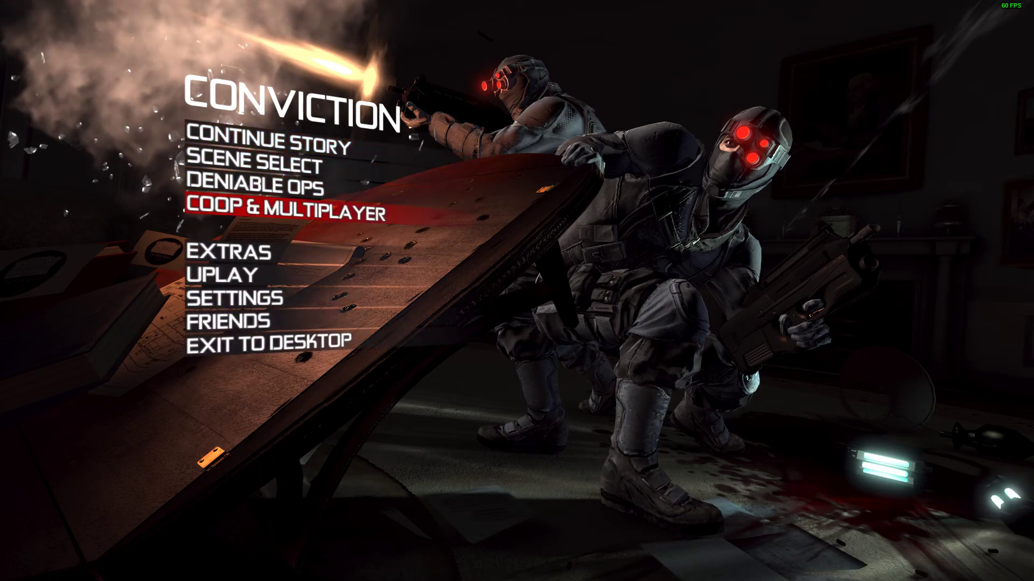
# Host a new LAN co-op match from Coop & Multiplayer, then leave it
pyautogui.press('Return')
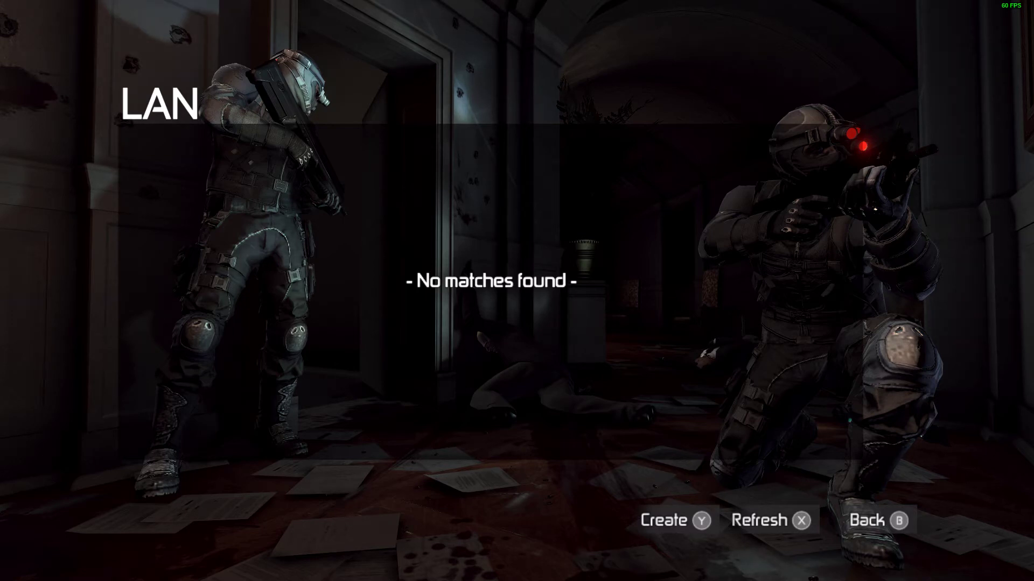
pyautogui.press('Escape')
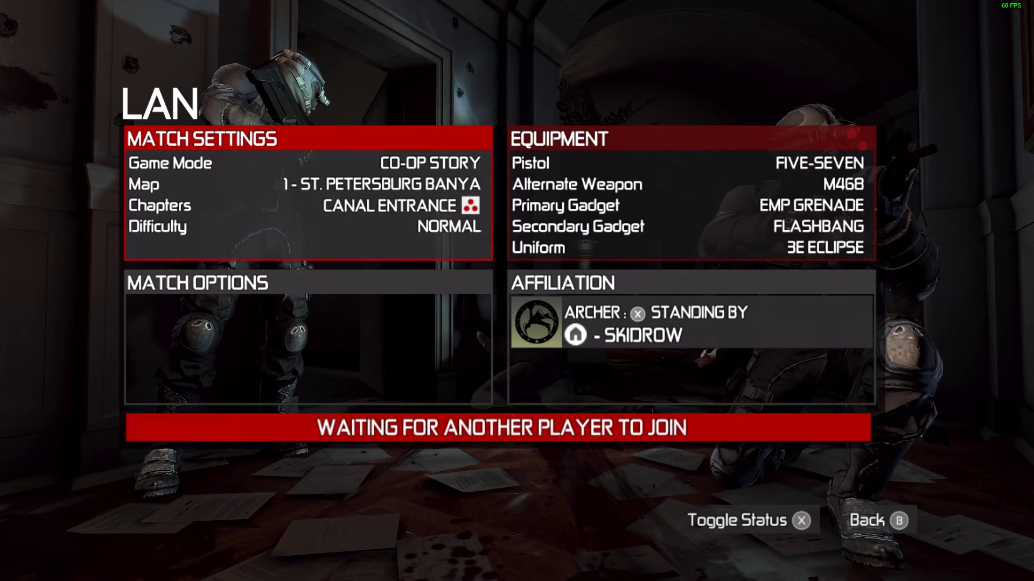
pyautogui.press('Escape')
pyautogui.press('Return')
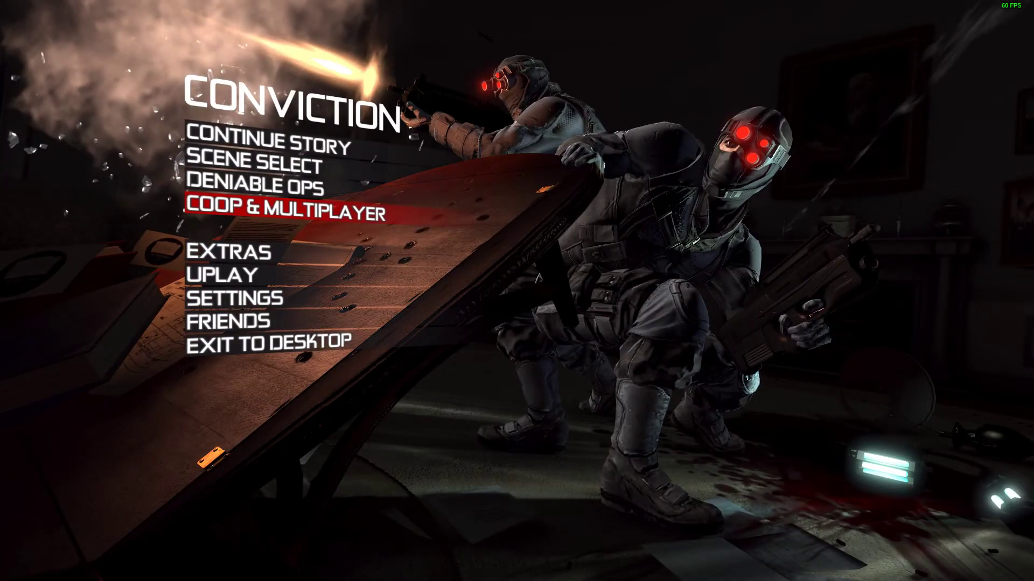
# Exit the game to the desktop and start a Windows search
pyautogui.press('Down')
pyautogui.press('Down')
pyautogui.press('Down')
pyautogui.press('Return')
pyautogui.press('Return')
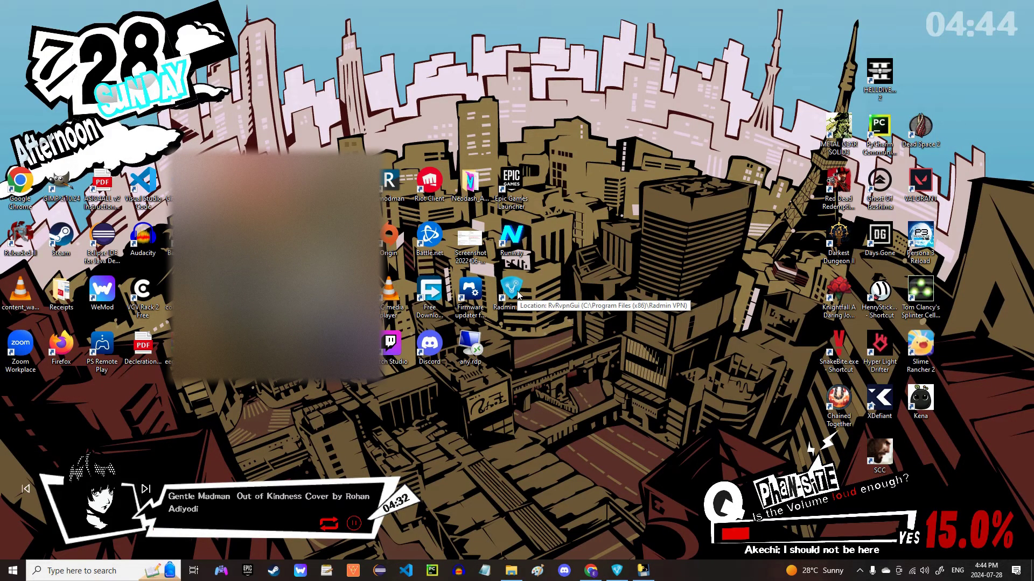
pyautogui.click(97, 567)
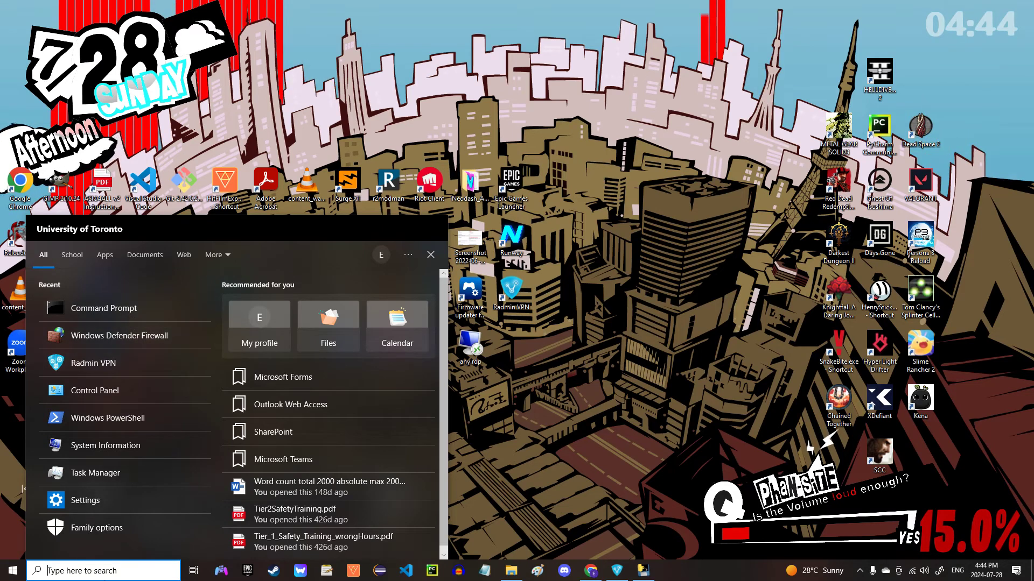
pyautogui.write('winso')
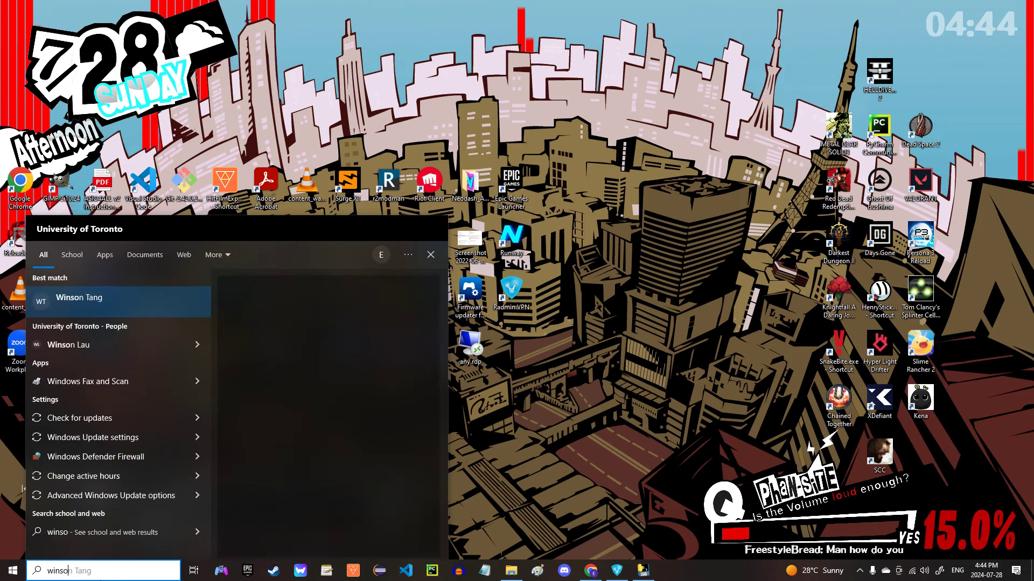
# Find Windows Defender Firewall via Windows Search and open its control panel page
pyautogui.press('BackSpace')
pyautogui.press('BackSpace')
pyautogui.write('do')
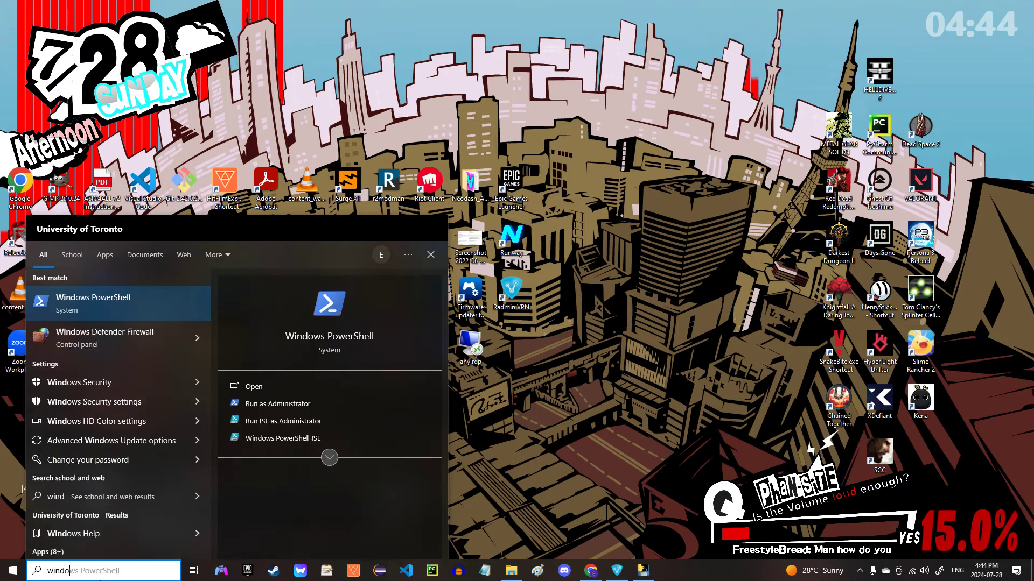
pyautogui.write('ws de')
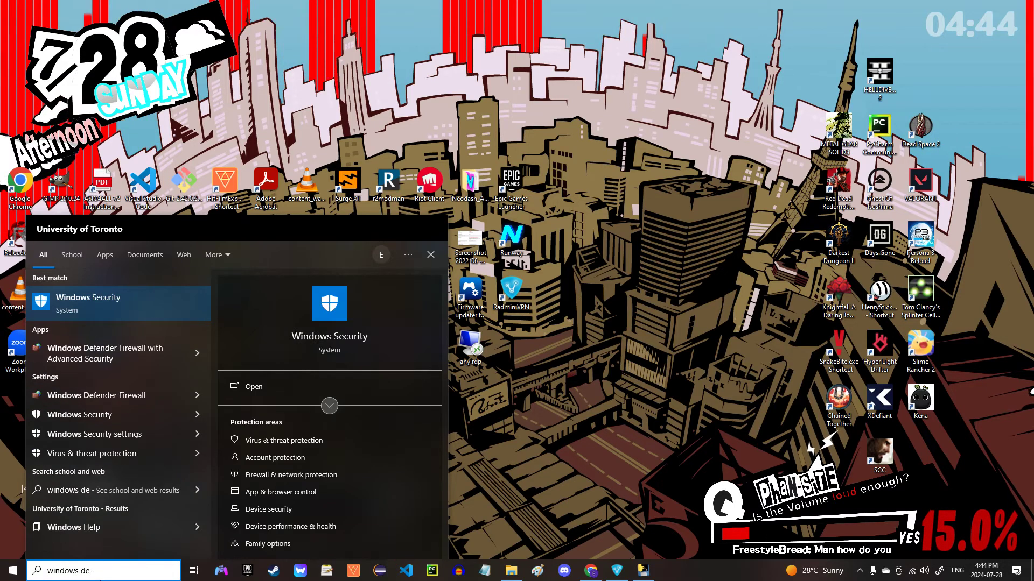
pyautogui.write('fe')
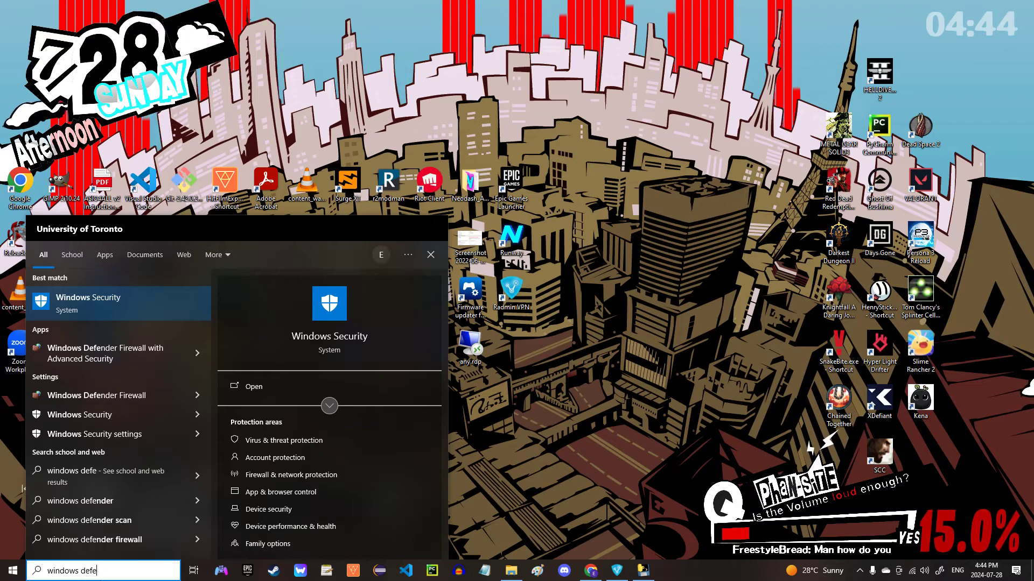
pyautogui.write('nder')
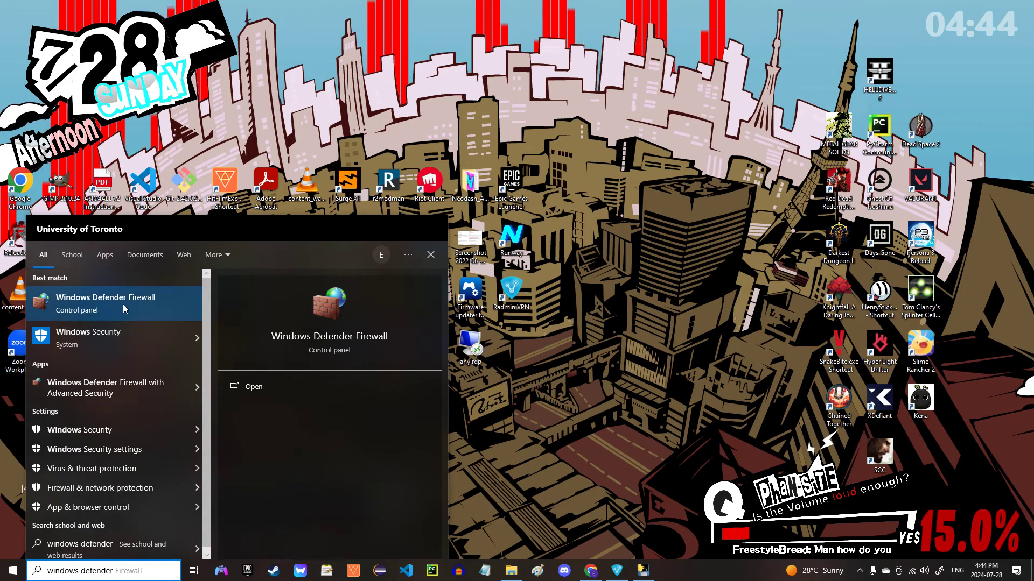
pyautogui.click(124, 309)
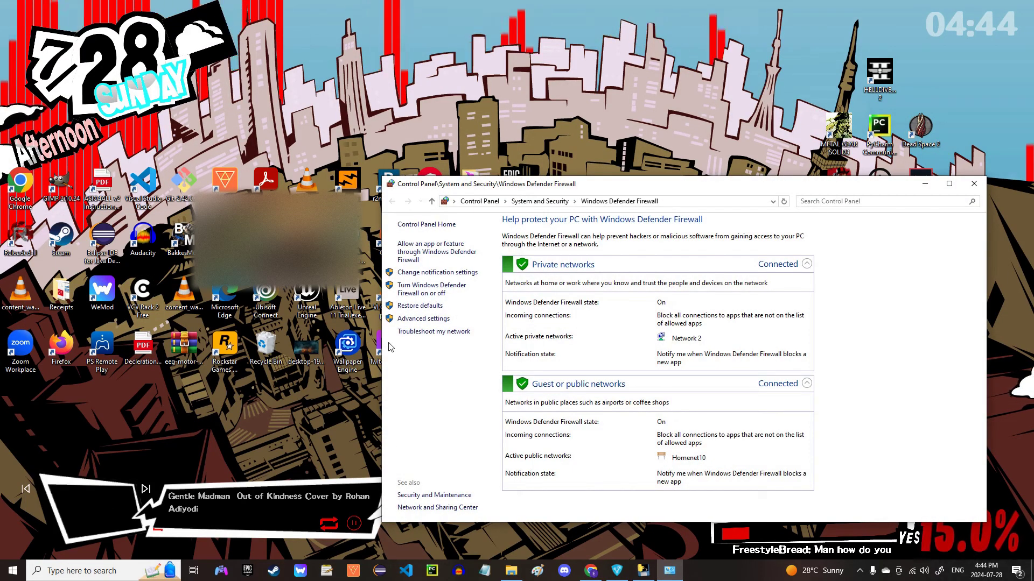
pyautogui.click(421, 320)
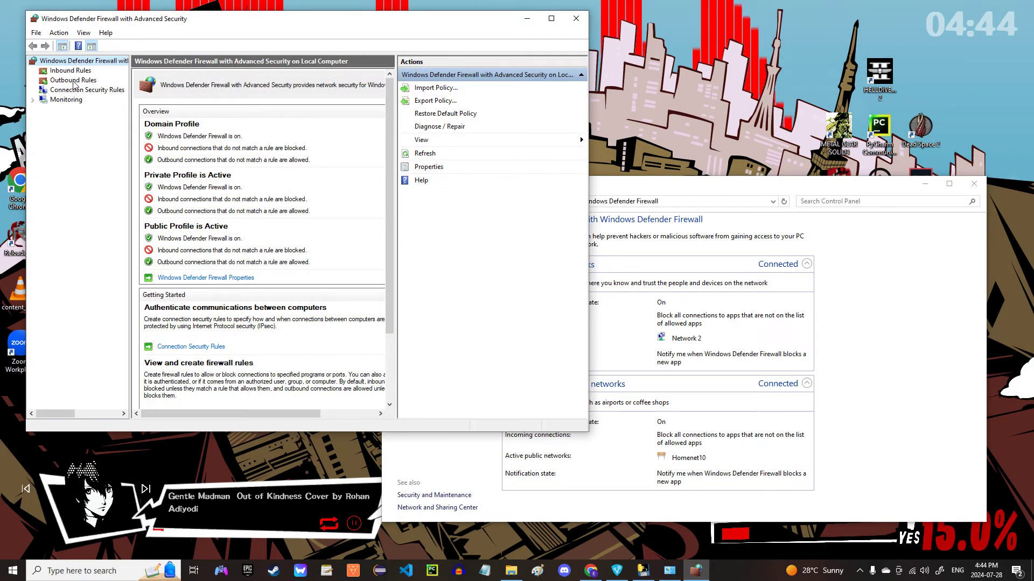
pyautogui.click(70, 71)
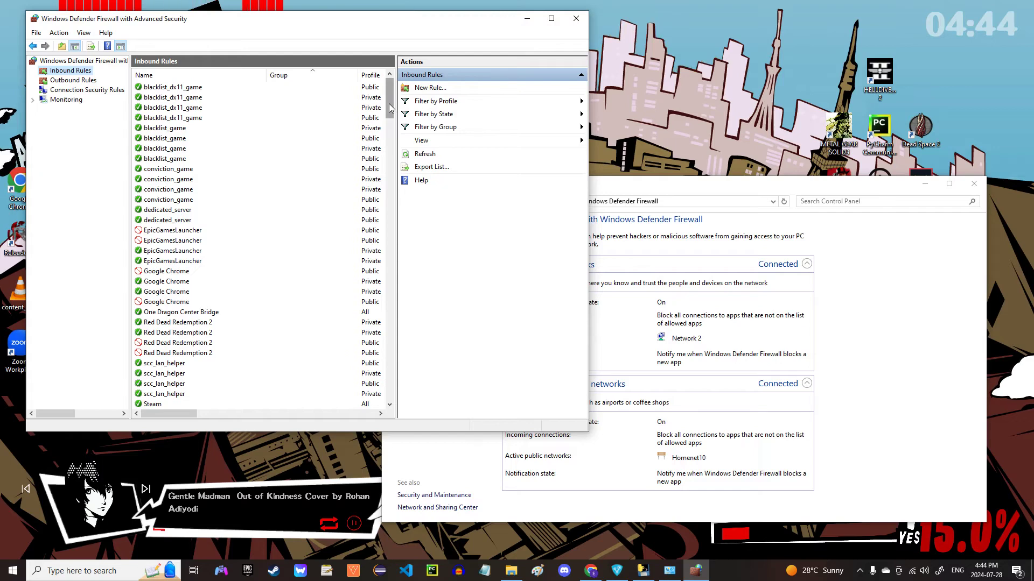
pyautogui.moveTo(388, 107); pyautogui.dragTo(394, 125)
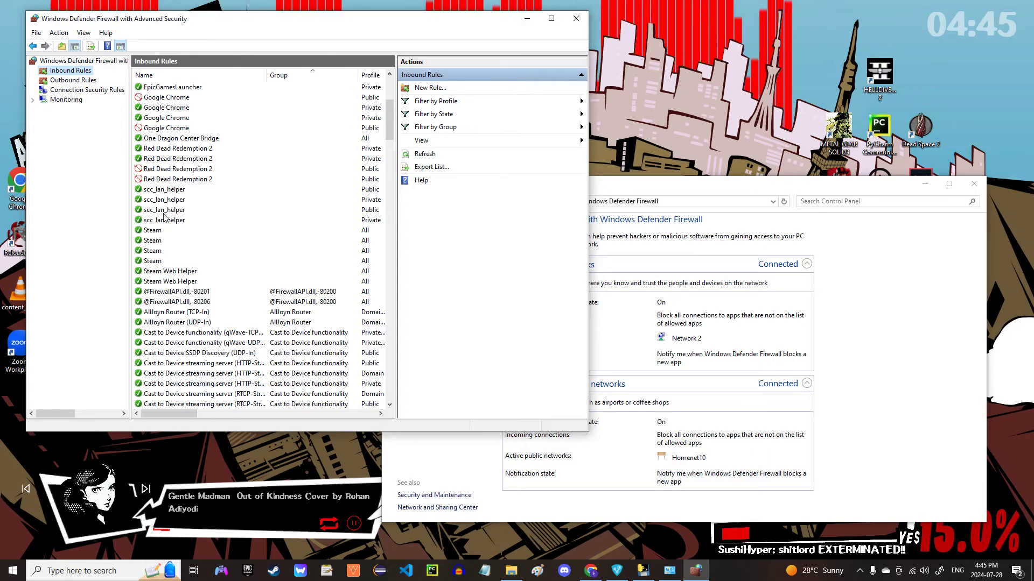
pyautogui.moveTo(385, 133)
pyautogui.mouseDown()
pyautogui.moveTo(392, 396)
pyautogui.moveTo(390, 95)
pyautogui.mouseUp()
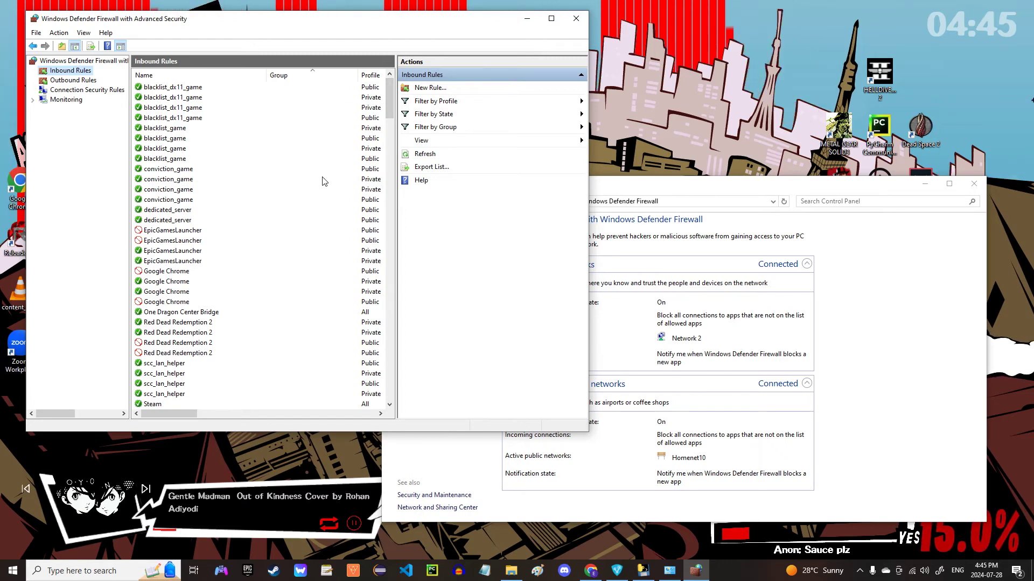
pyautogui.moveTo(391, 110); pyautogui.dragTo(393, 129)
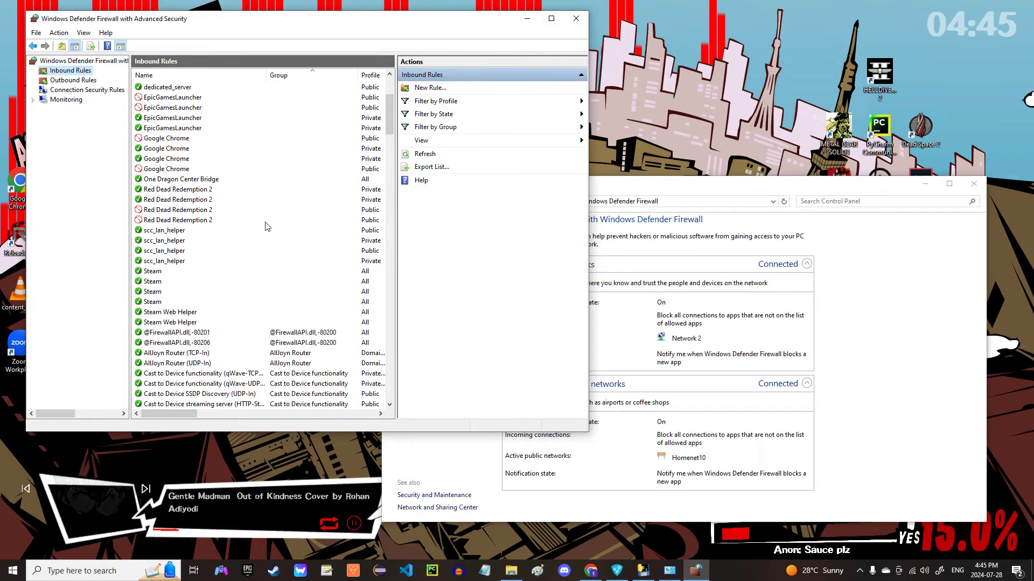
pyautogui.doubleClick(165, 231)
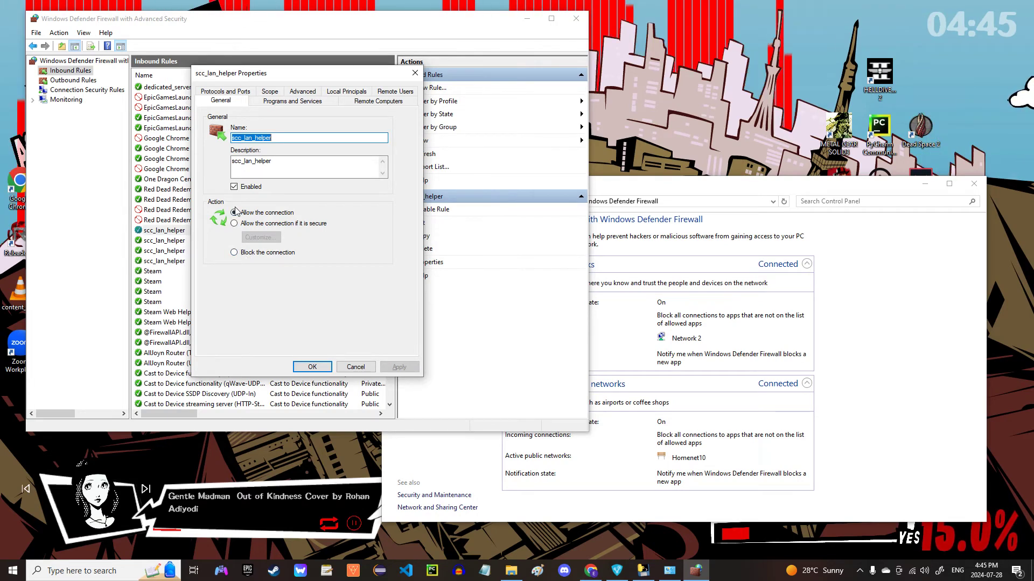
pyautogui.click(311, 368)
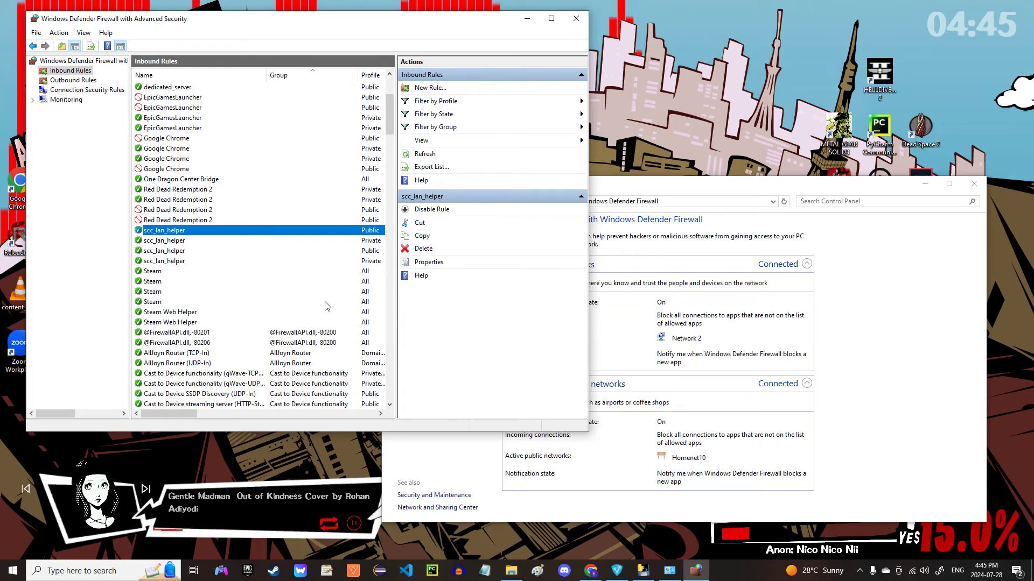
# Close both firewall windows, decline the game validation prompt, and launch scc_lan_helper
pyautogui.click(576, 19)
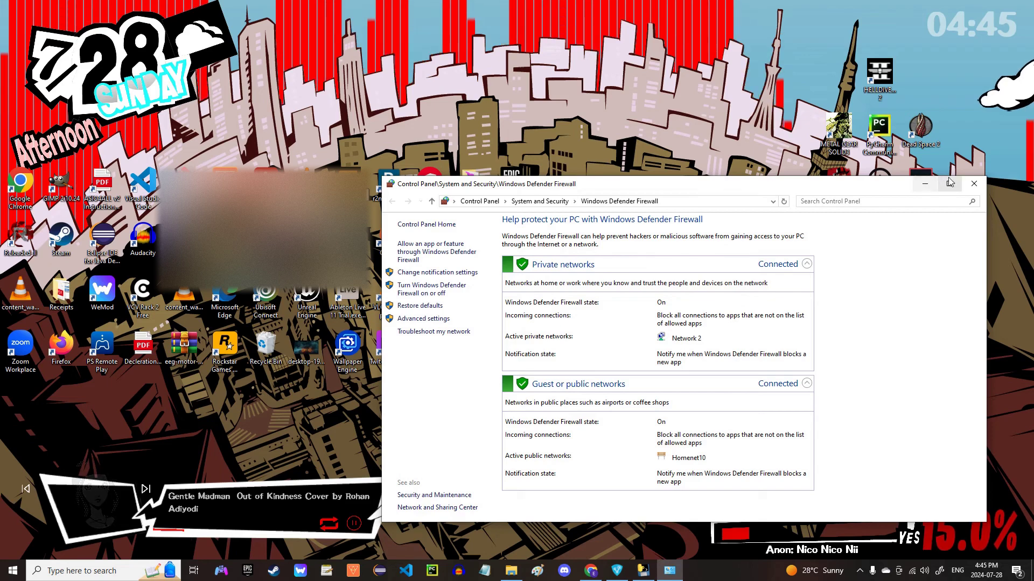
pyautogui.hotkey('alt', 'F4')
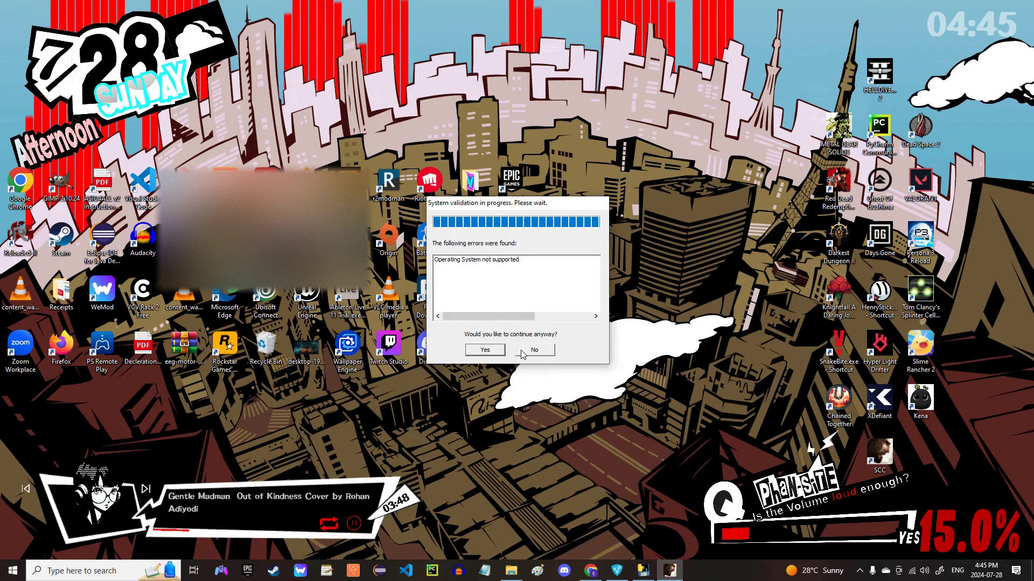
pyautogui.click(522, 352)
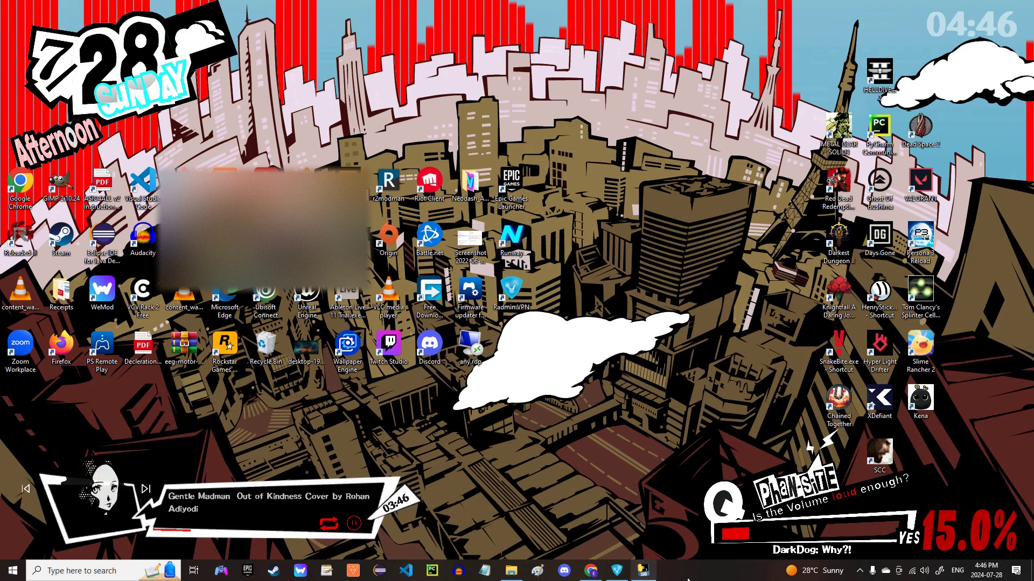
pyautogui.click(655, 574)
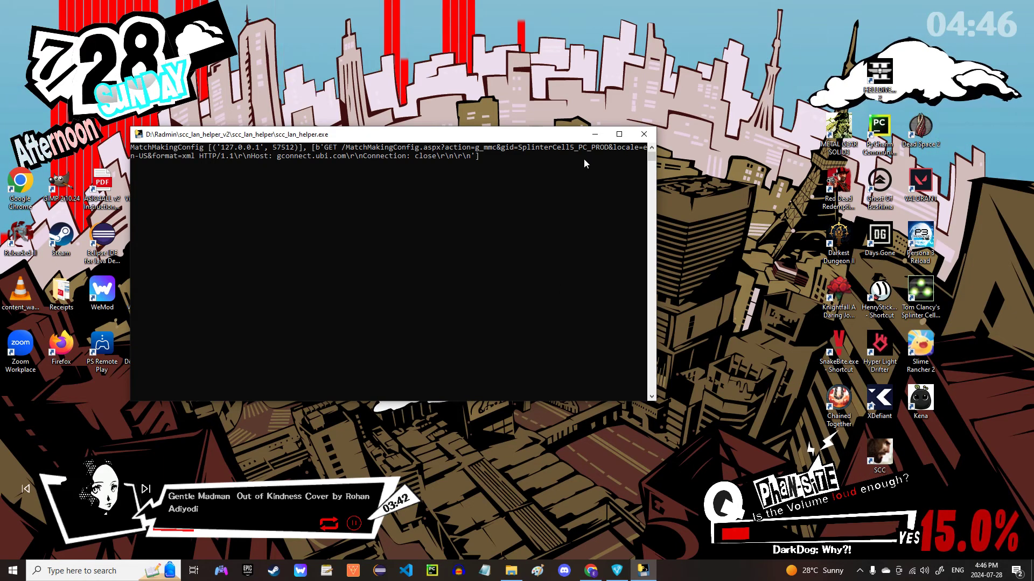
# Close the helper console, bring up Radmin VPN, and rerun scc_lan_helper.exe as administrator
pyautogui.click(642, 134)
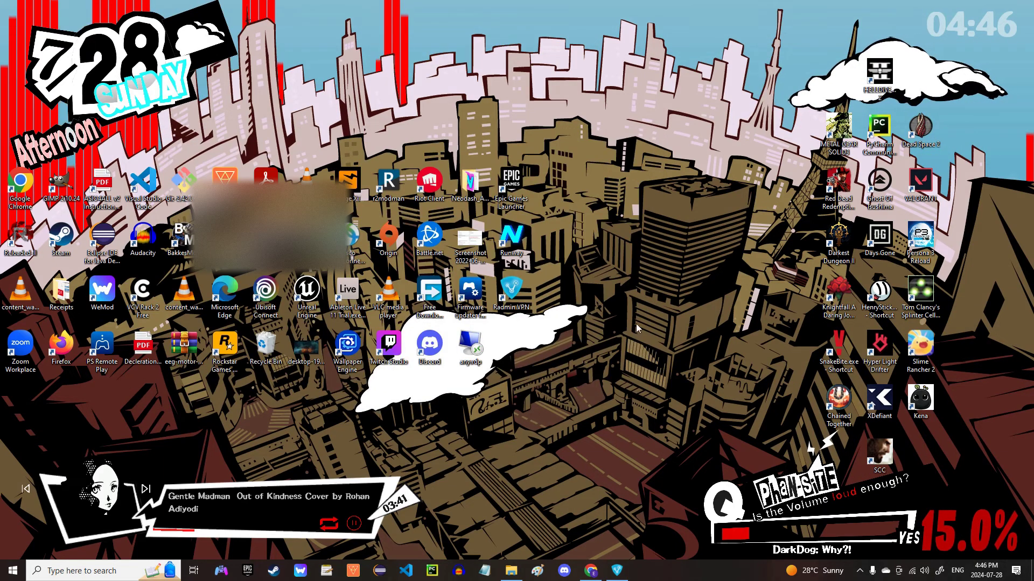
pyautogui.click(614, 570)
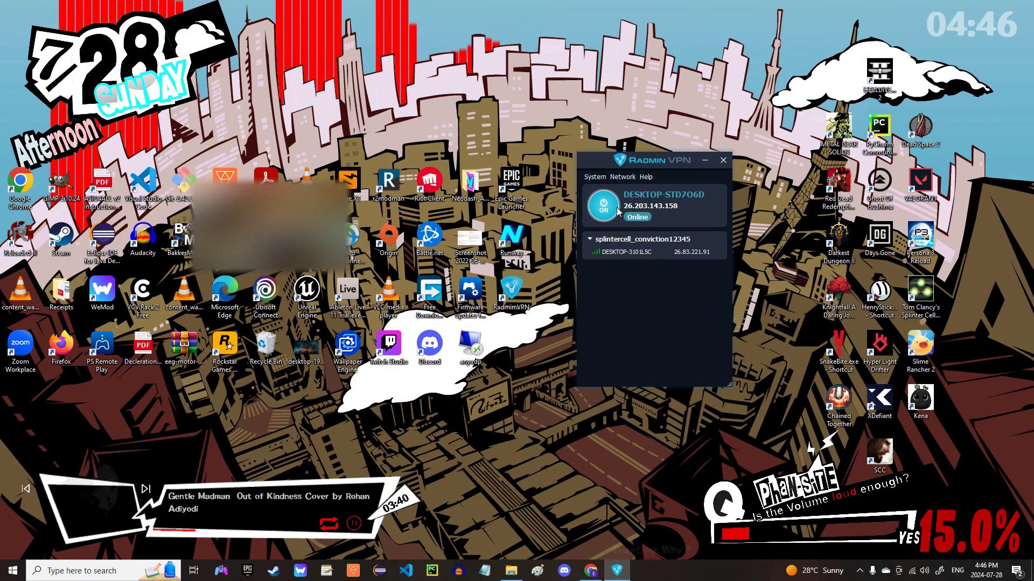
pyautogui.click(121, 571)
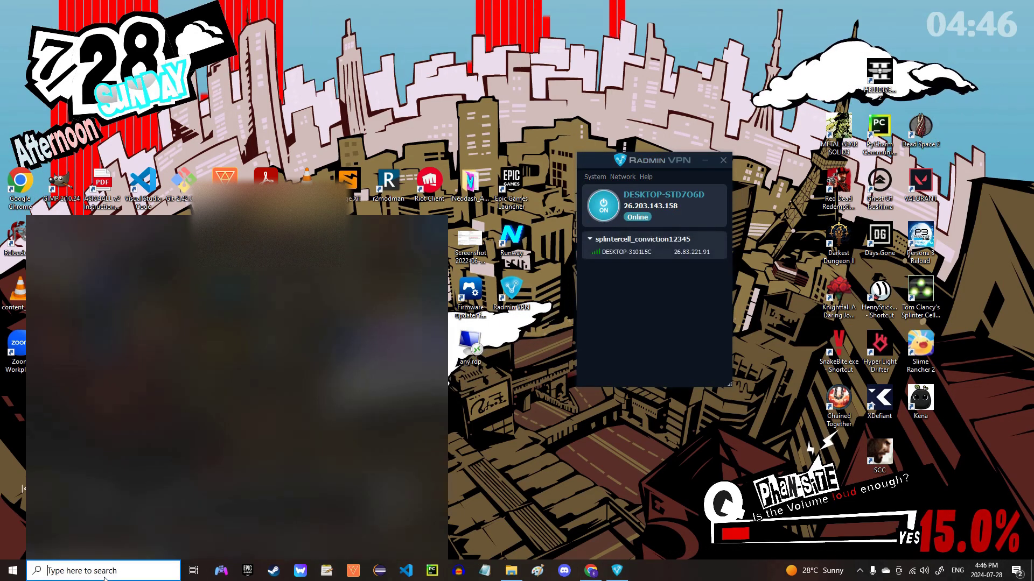
pyautogui.click(511, 570)
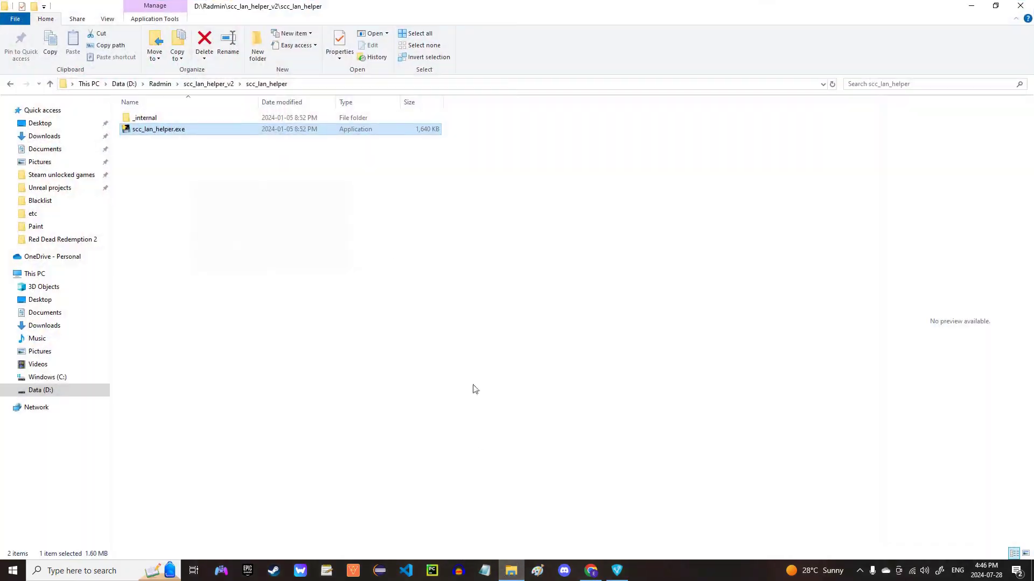
pyautogui.rightClick(206, 135)
pyautogui.click(253, 152)
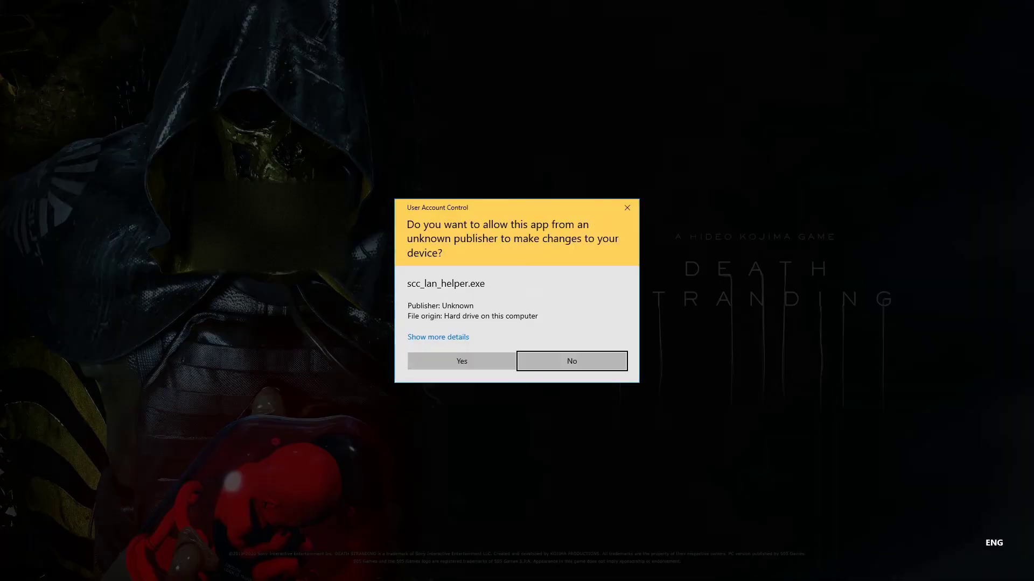
pyautogui.click(493, 360)
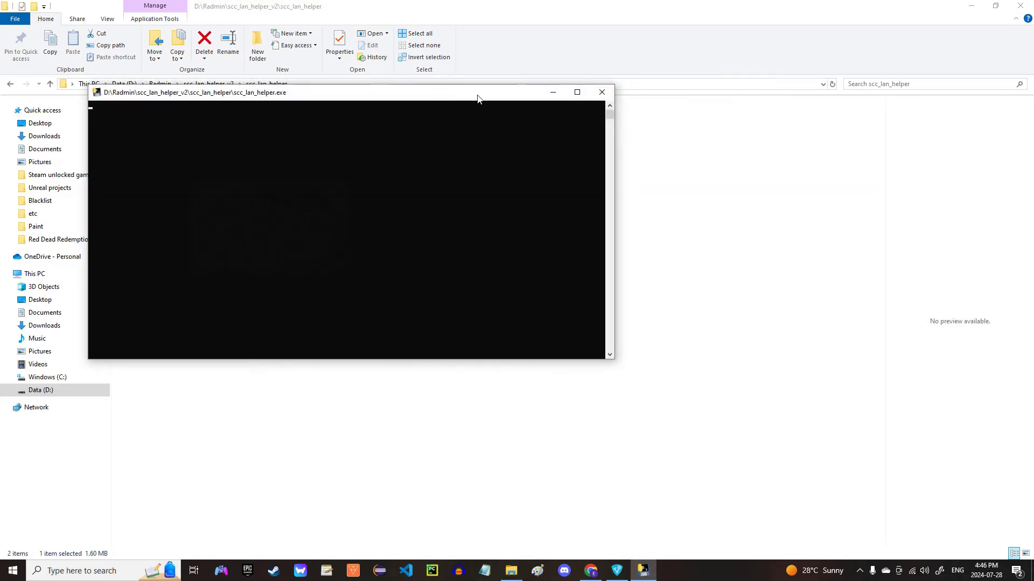
# Clear the desktop and launch Splinter Cell Conviction from its shortcut
pyautogui.click(600, 92)
pyautogui.click(960, 6)
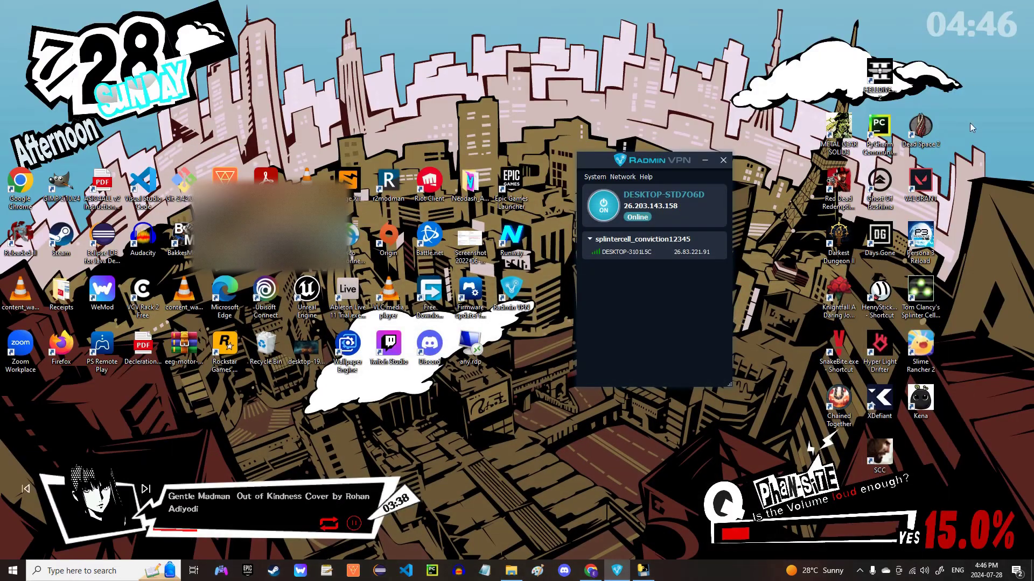
pyautogui.doubleClick(880, 453)
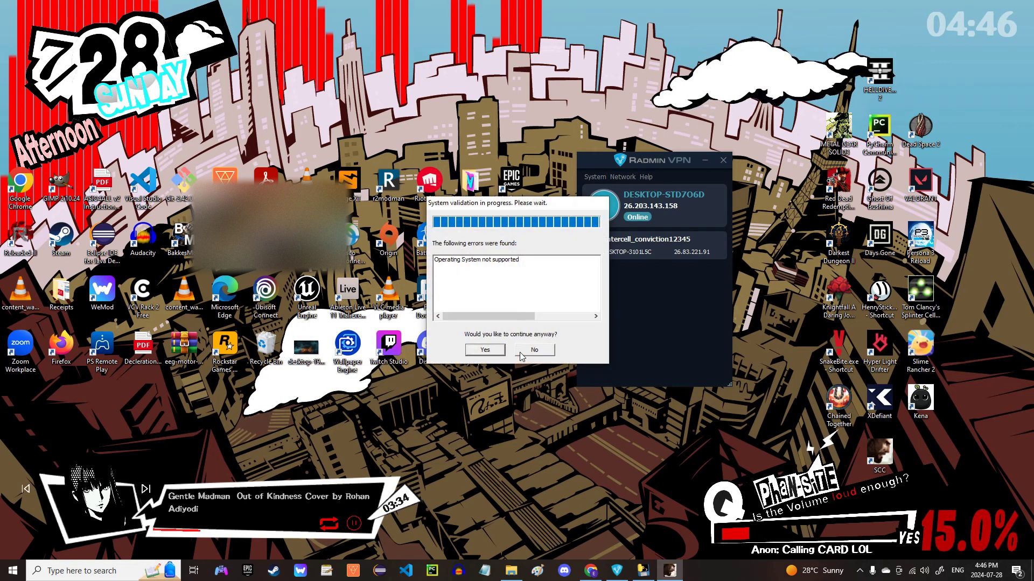
# Continue past the validation warning and the title screen to the Conviction main menu
pyautogui.click(519, 351)
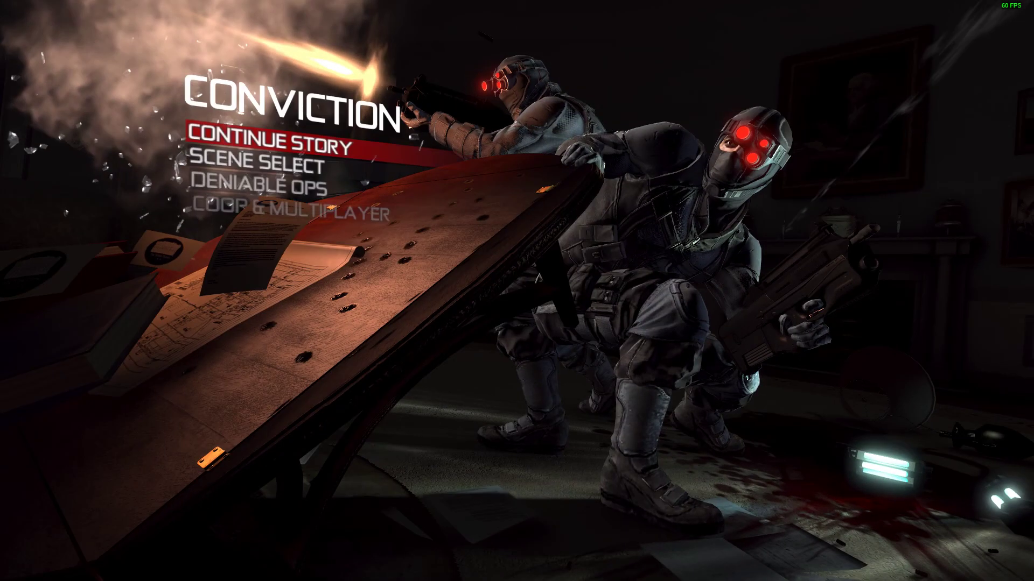
# Enter Coop & Multiplayer LAN, host a co-op lobby, then leave it
pyautogui.press('Down')
pyautogui.press('Return')
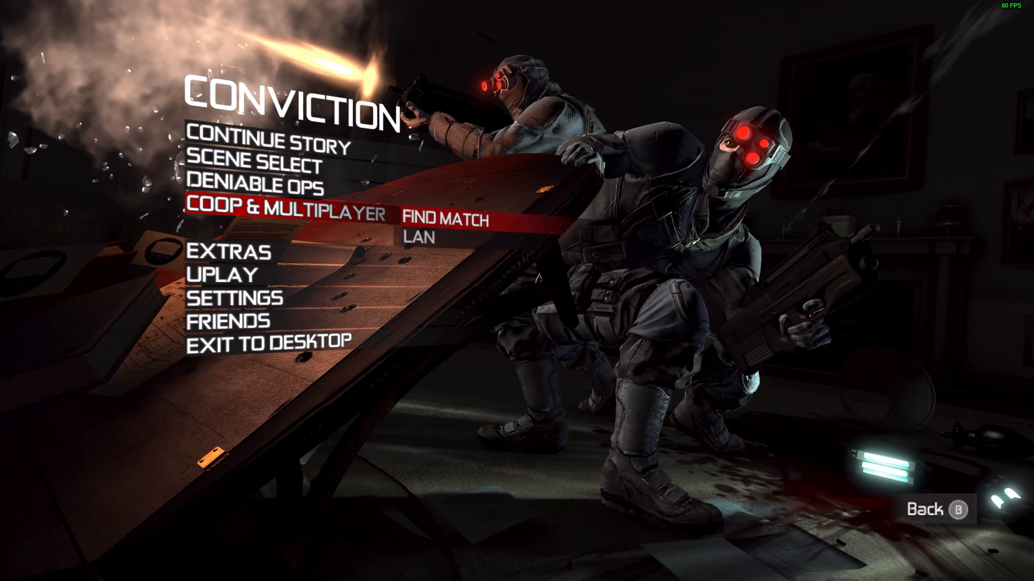
pyautogui.press('Down')
pyautogui.press('Return')
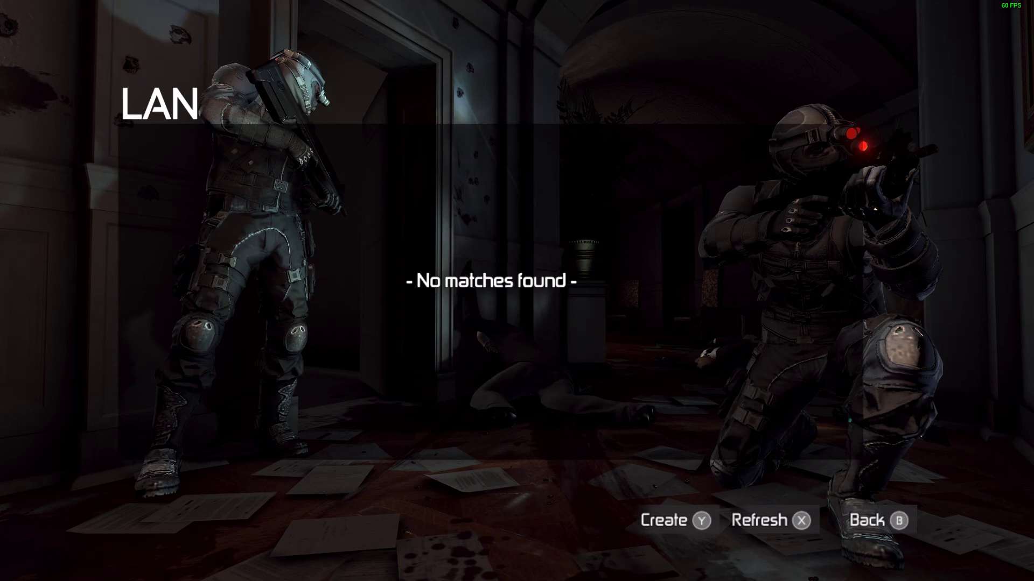
pyautogui.press('Escape')
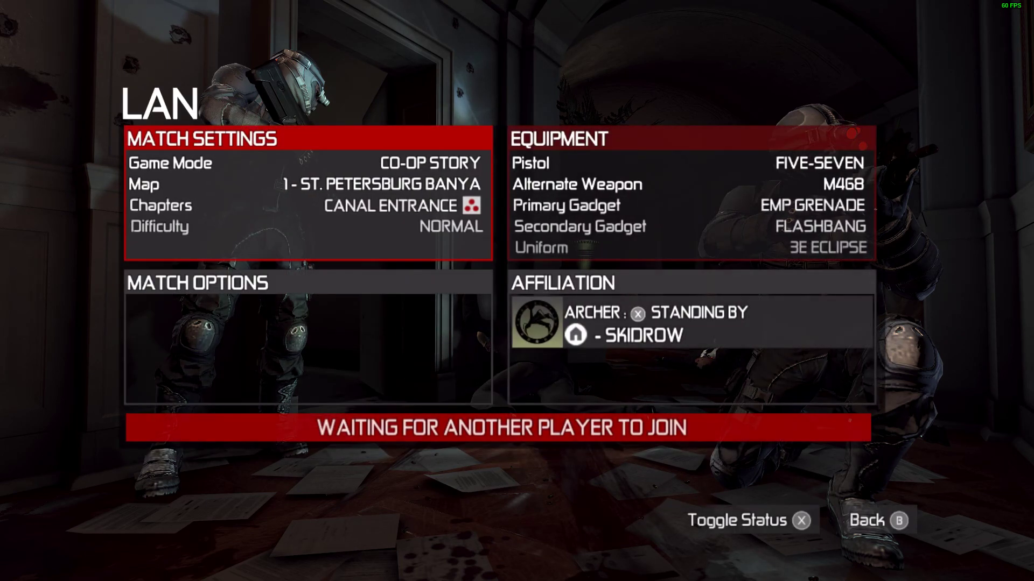
pyautogui.press('Escape')
pyautogui.press('Return')
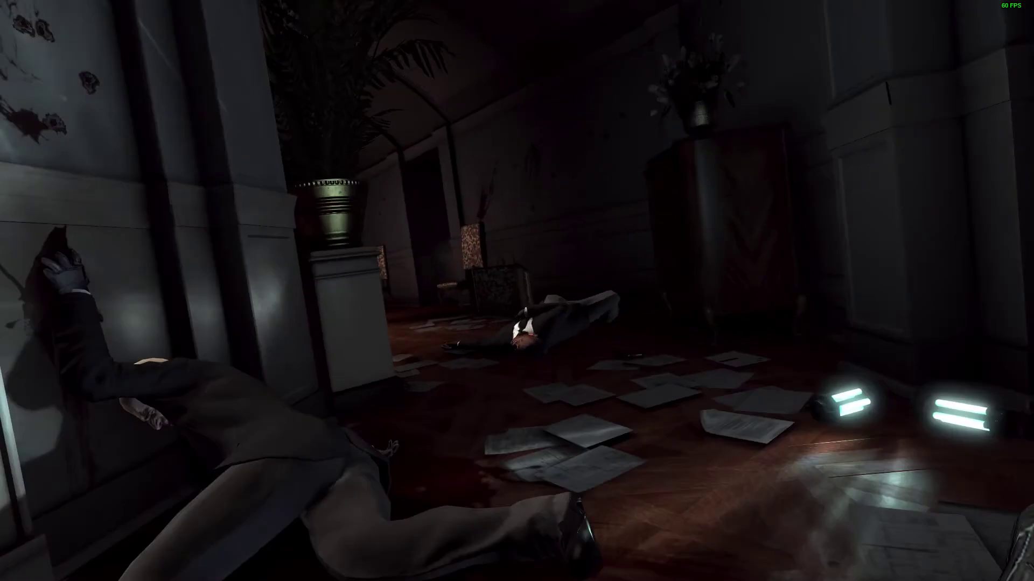
# Return to the LAN match list and refresh the search for matches
pyautogui.press('Down')
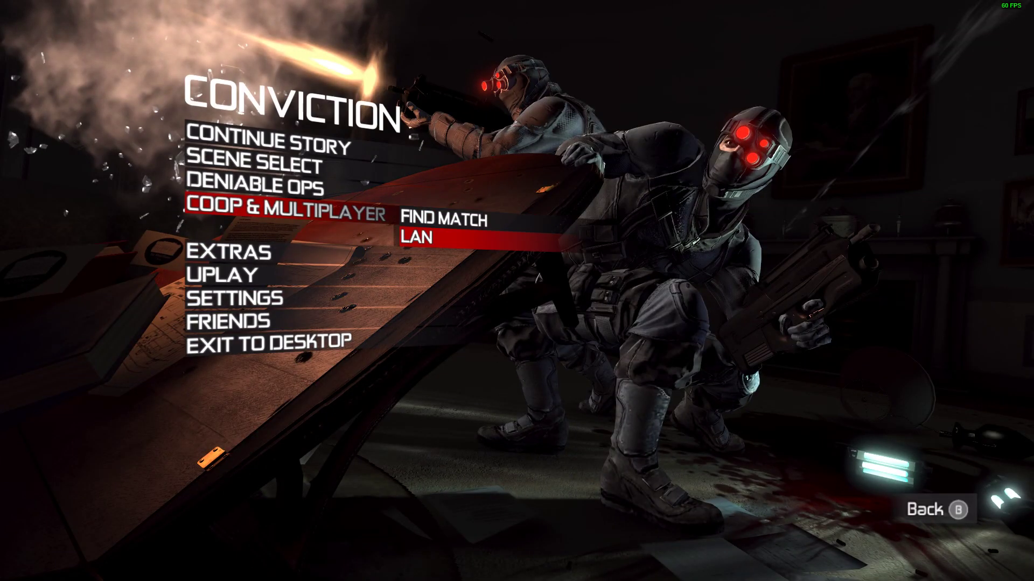
pyautogui.press('Return')
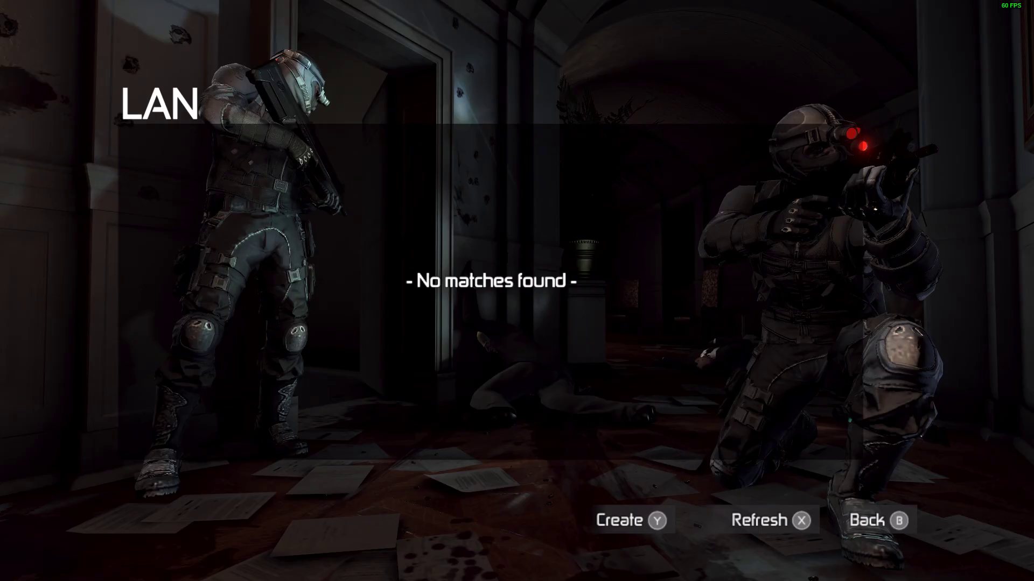
pyautogui.press('x')
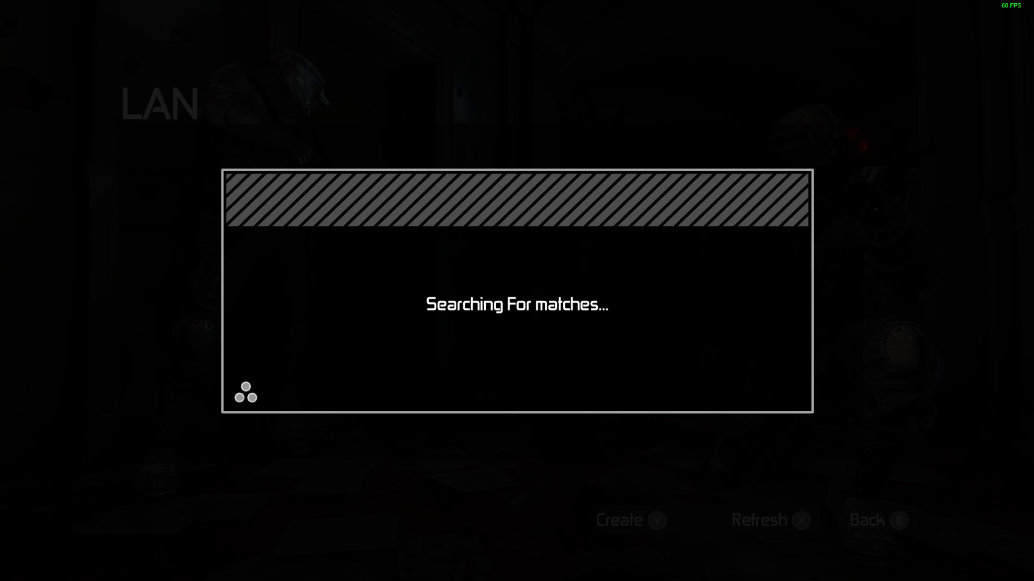